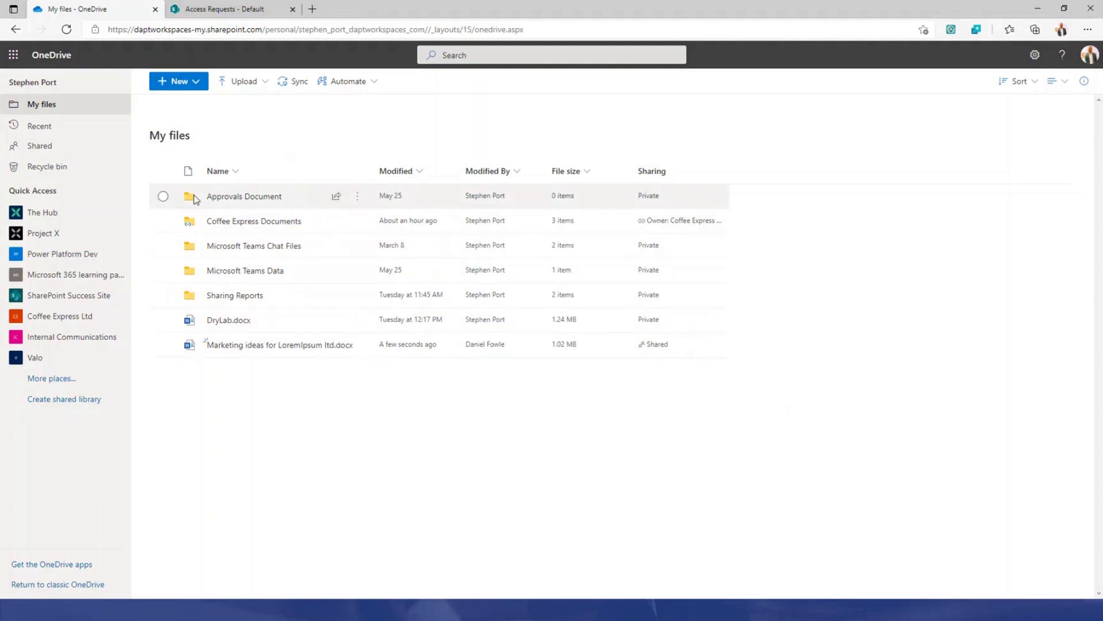
Review the recent files and the files shared with and by the account, checking the actions for the shared Marketing ideas document
{"action": "left_click", "coordinate": [52, 127]}
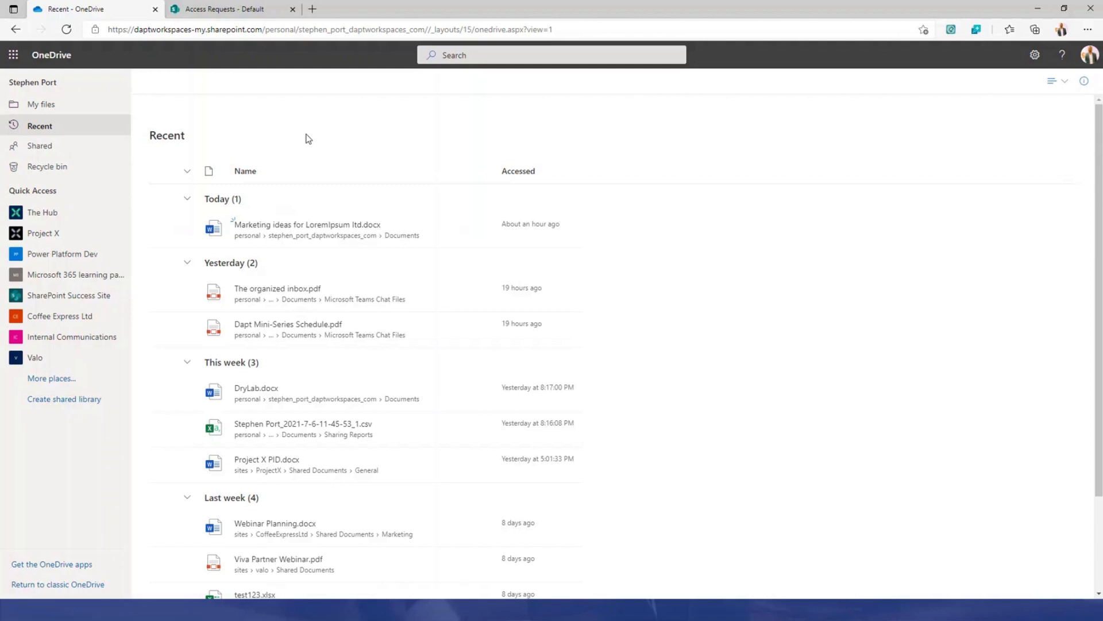
{"action": "left_click", "coordinate": [40, 148]}
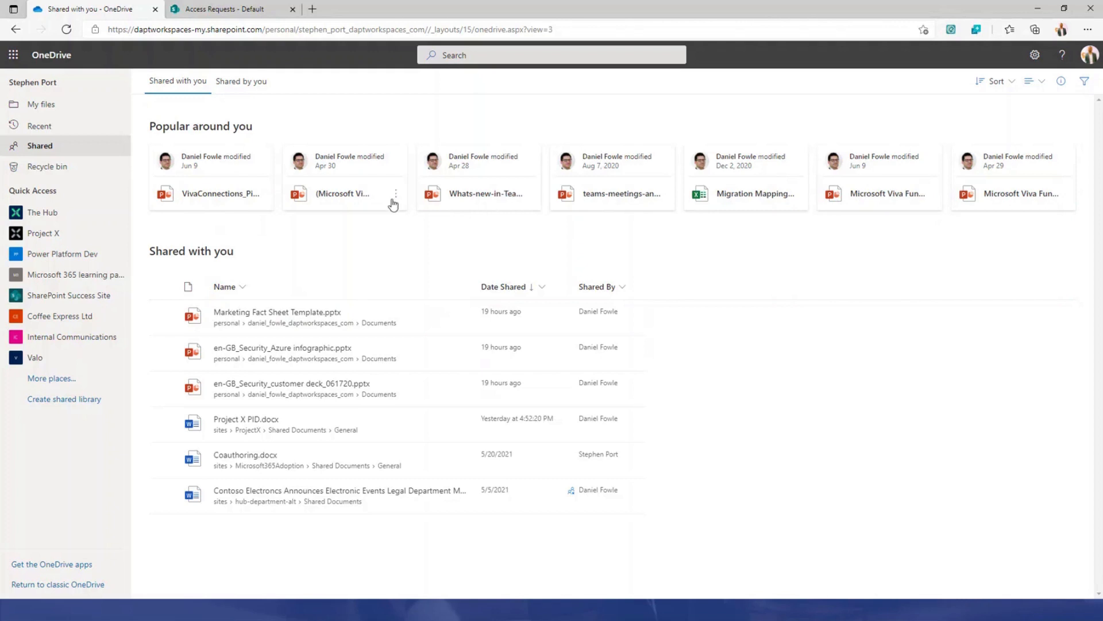
{"action": "left_click", "coordinate": [243, 85]}
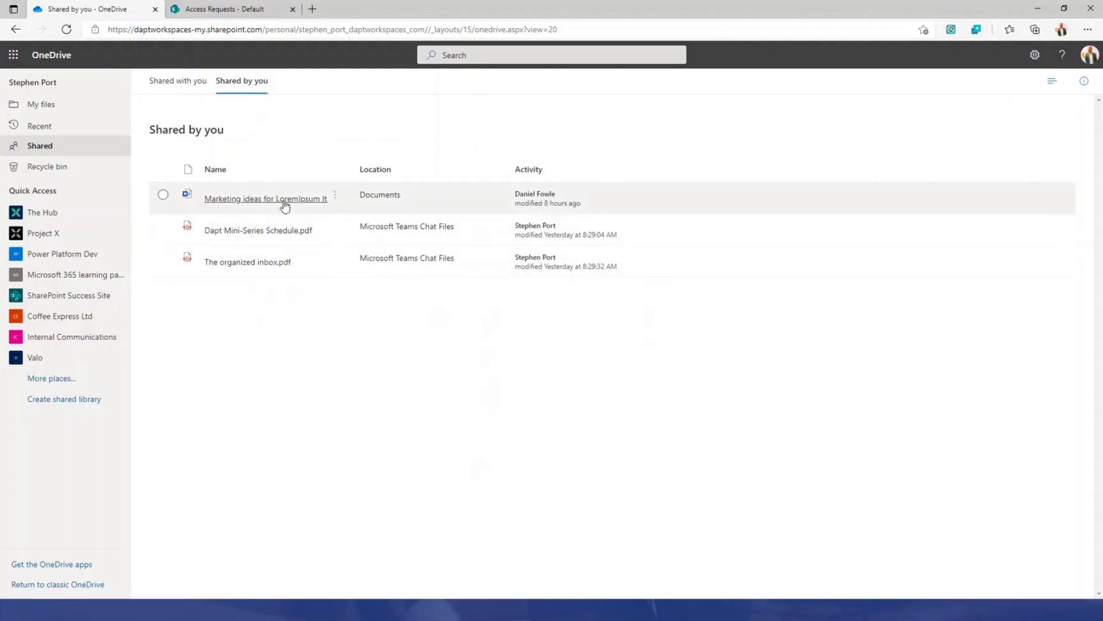
{"action": "left_click", "coordinate": [163, 196]}
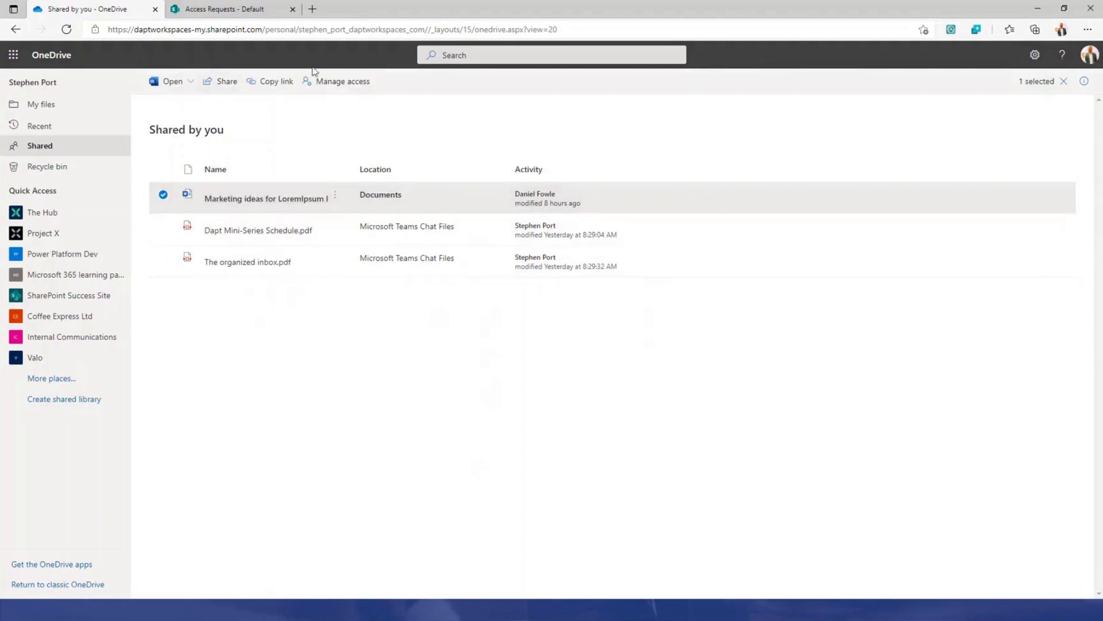
{"action": "left_click", "coordinate": [163, 197]}
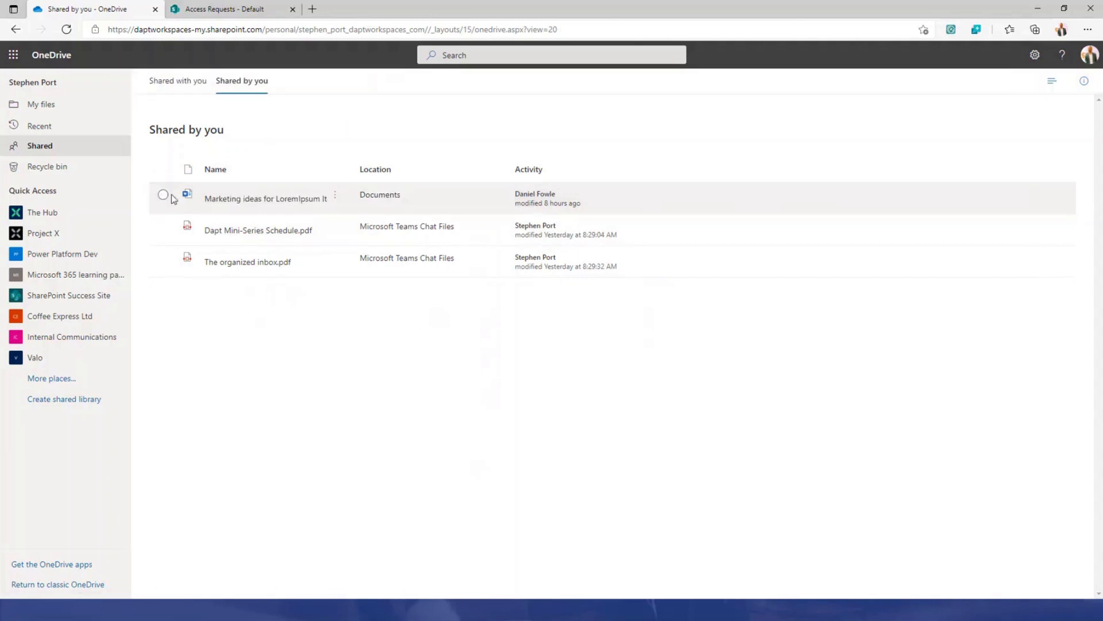
Examine the deleted items in the recycle bin, including the second-stage recycle bin link, and select the most recently deleted item
{"action": "left_click", "coordinate": [50, 170]}
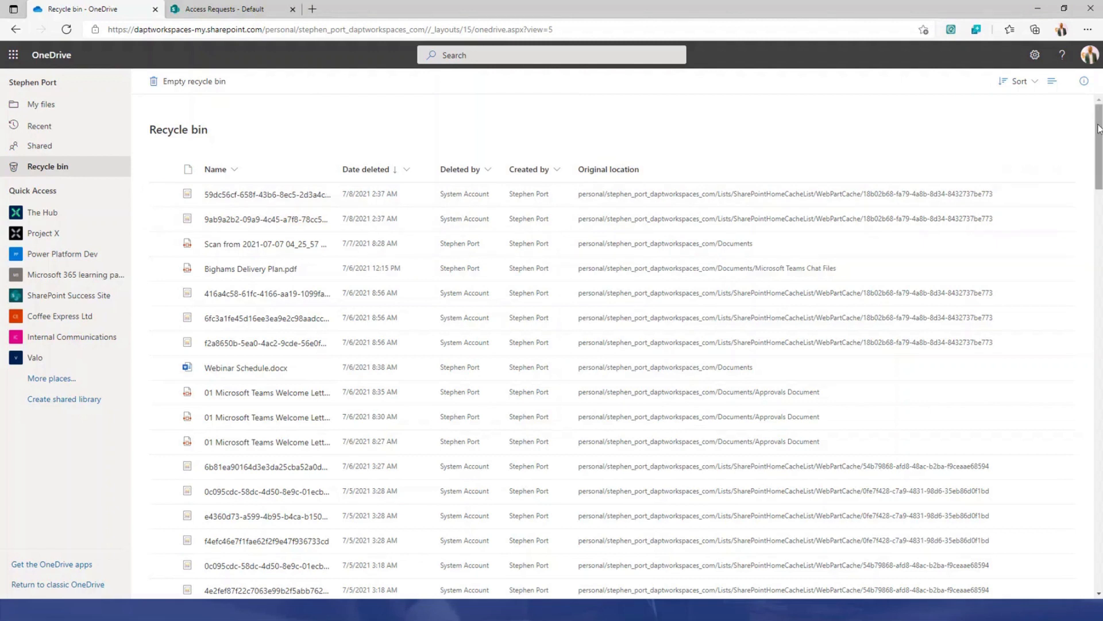
{"action": "left_click_drag", "start_coordinate": [1098, 128], "coordinate": [1099, 488]}
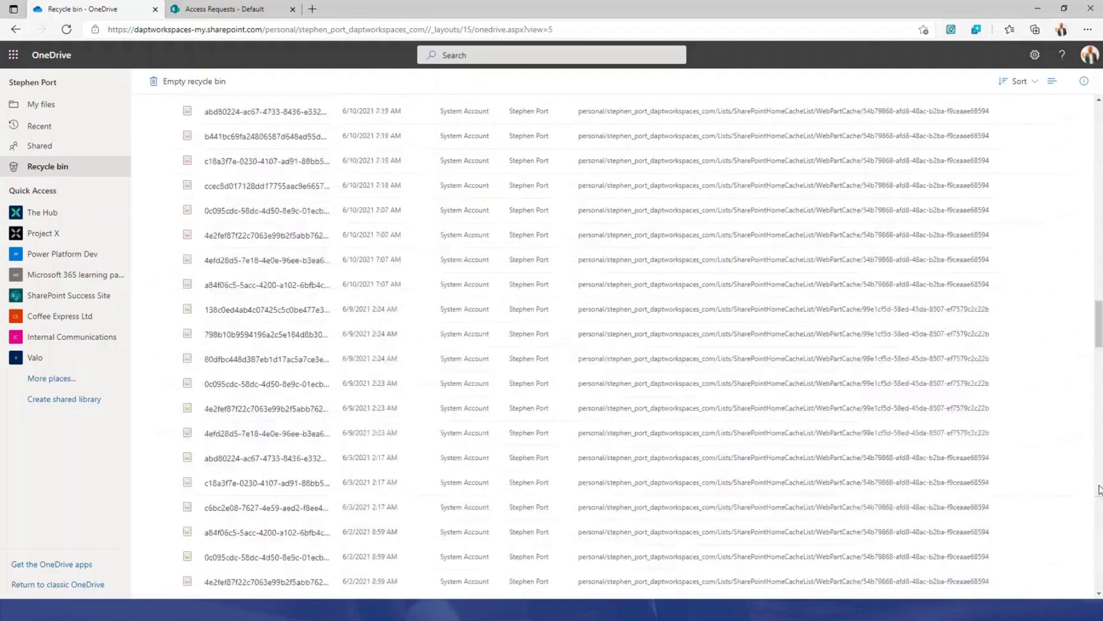
{"action": "scroll", "coordinate": [850, 481], "scroll_direction": "down", "scroll_amount": 15}
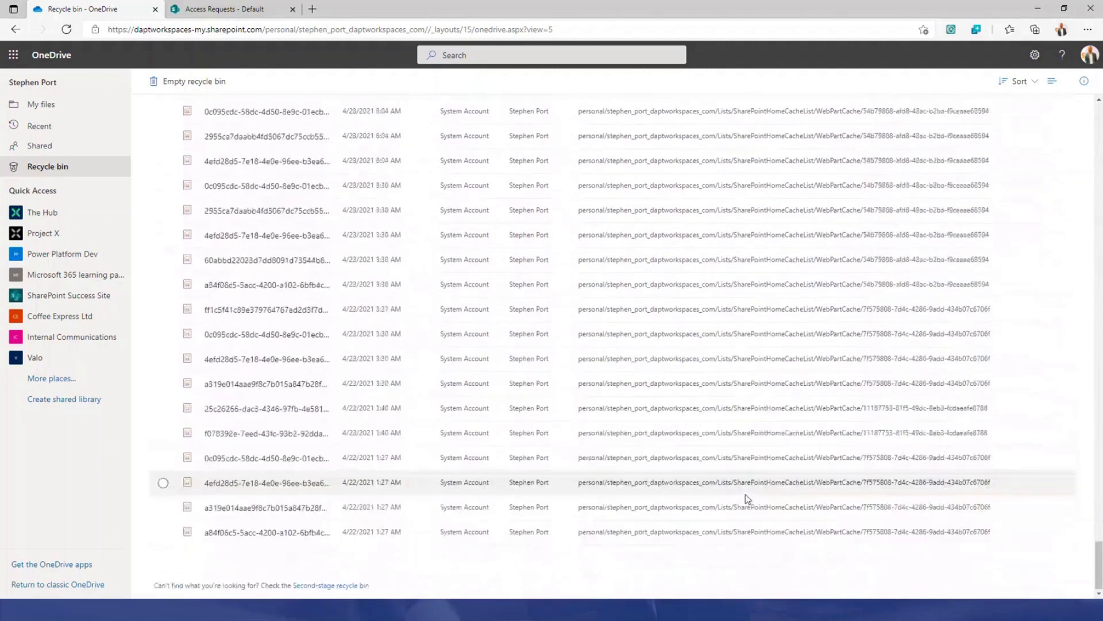
{"action": "scroll", "coordinate": [748, 499], "scroll_direction": "down", "scroll_amount": 3}
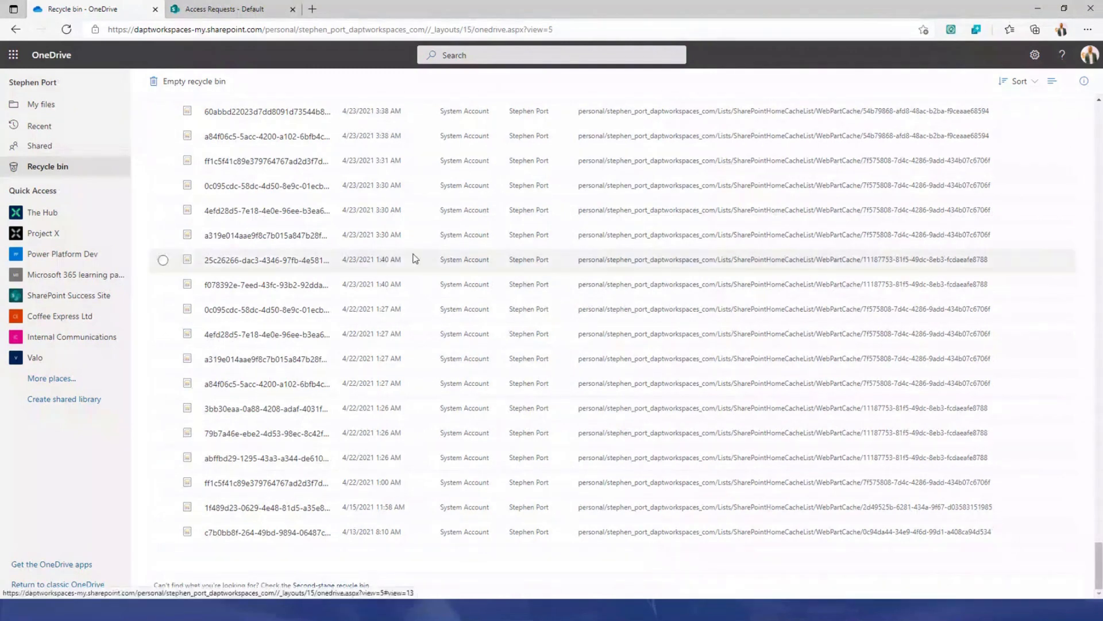
{"action": "scroll", "coordinate": [402, 259], "scroll_direction": "up", "scroll_amount": 15}
{"action": "scroll", "coordinate": [299, 268], "scroll_direction": "up", "scroll_amount": 10}
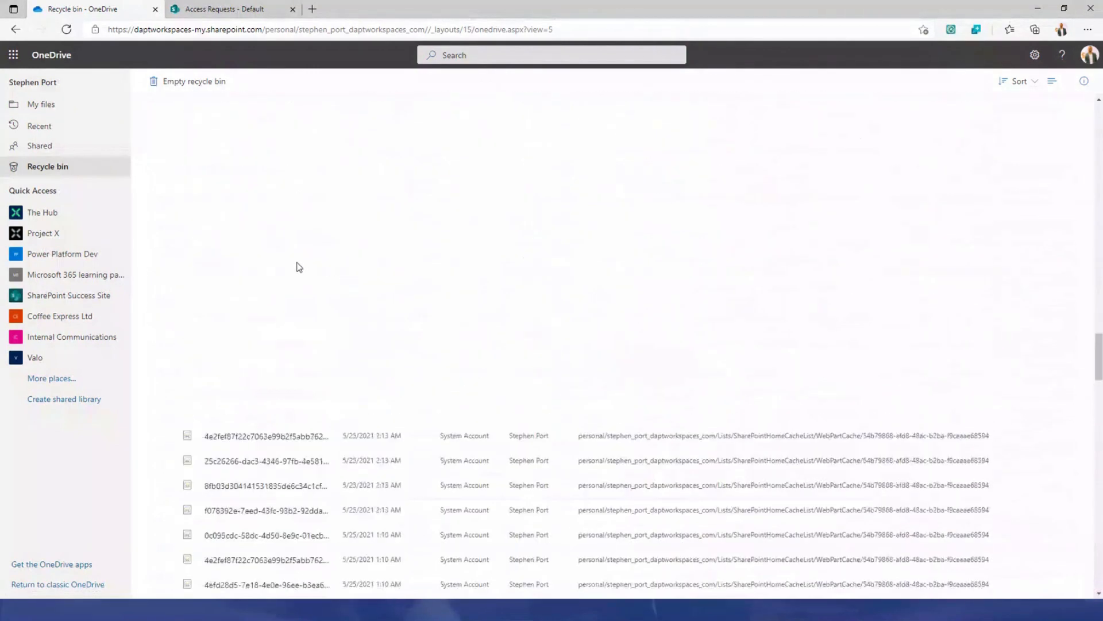
{"action": "scroll", "coordinate": [299, 267], "scroll_direction": "up", "scroll_amount": 5}
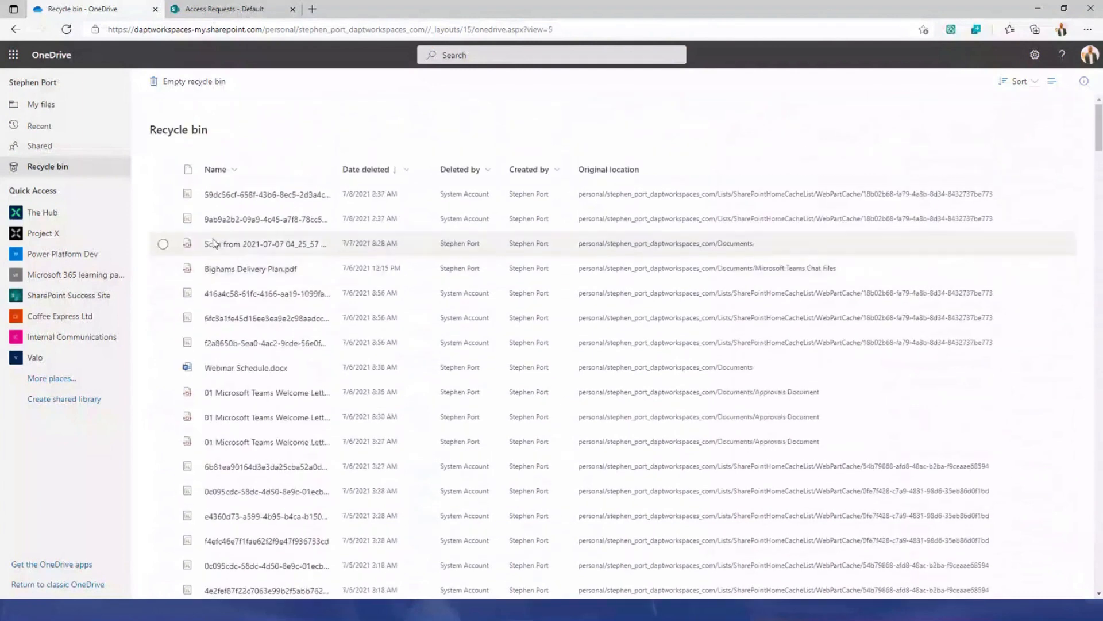
{"action": "left_click", "coordinate": [163, 194]}
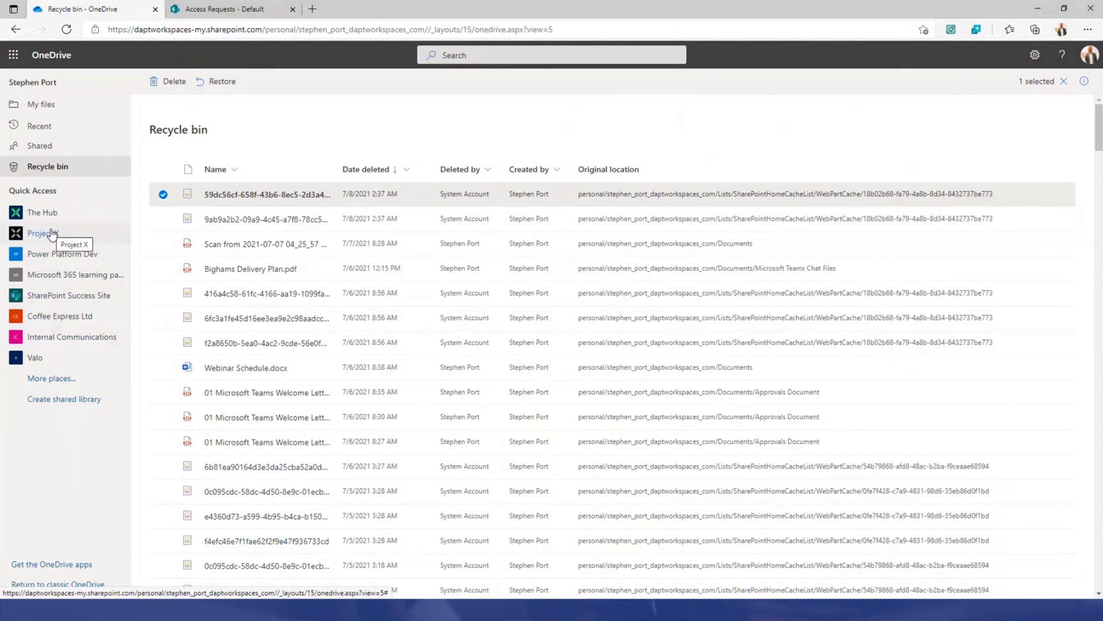
View the Coffee Express Ltd library, and open its Marketing folder through the Coffee Express Documents shortcut in My files
{"action": "left_click", "coordinate": [58, 322]}
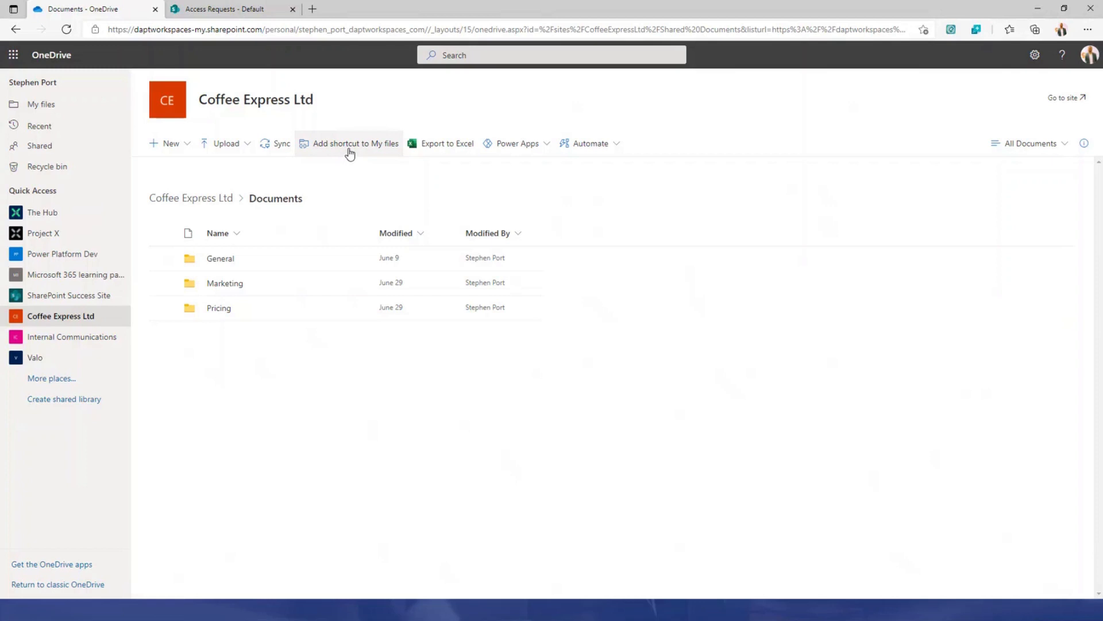
{"action": "left_click", "coordinate": [38, 108]}
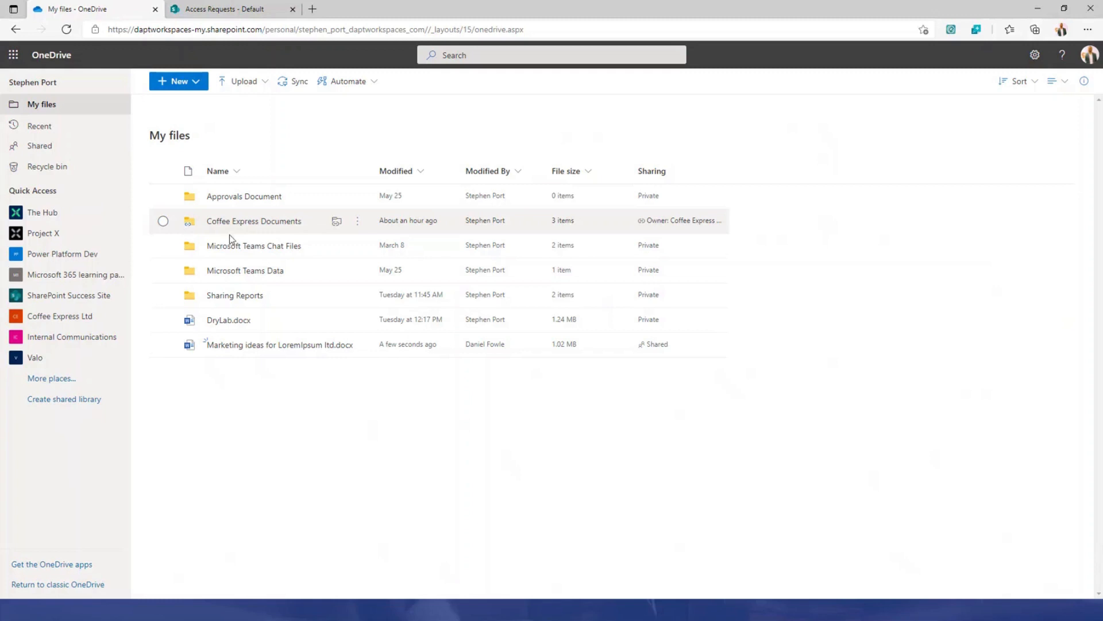
{"action": "left_click", "coordinate": [267, 229]}
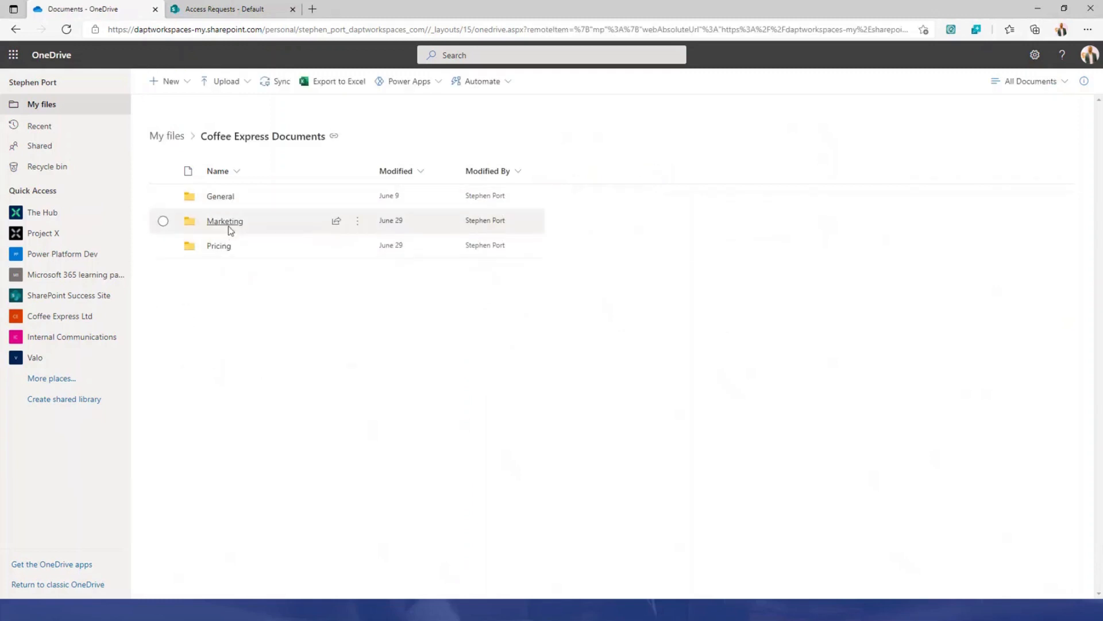
{"action": "left_click", "coordinate": [224, 221]}
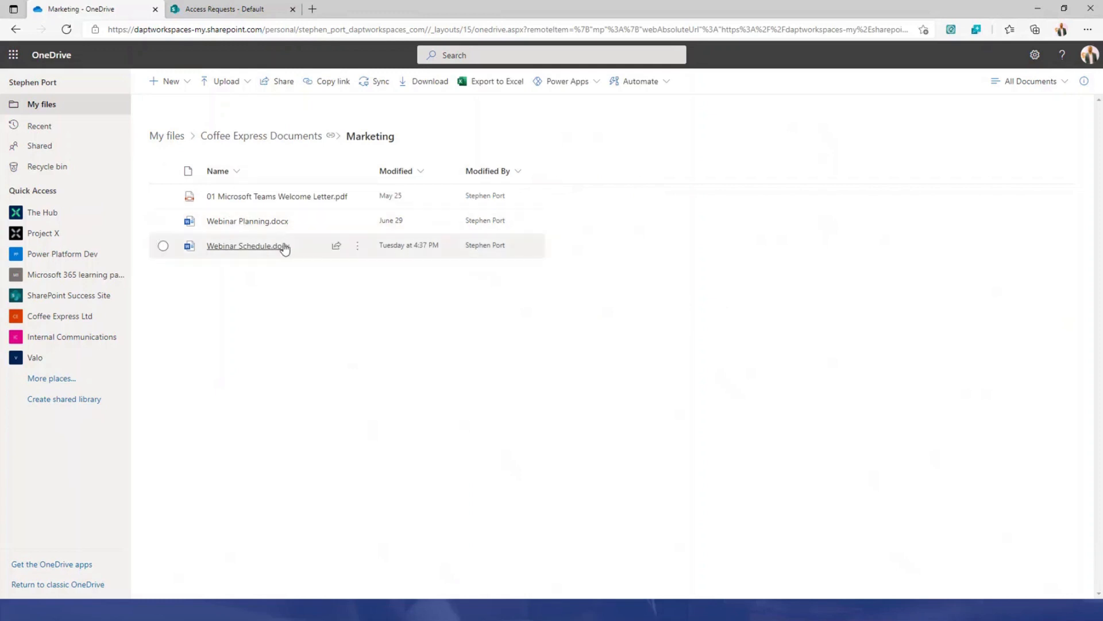
{"action": "mouse_move", "coordinate": [287, 247]}
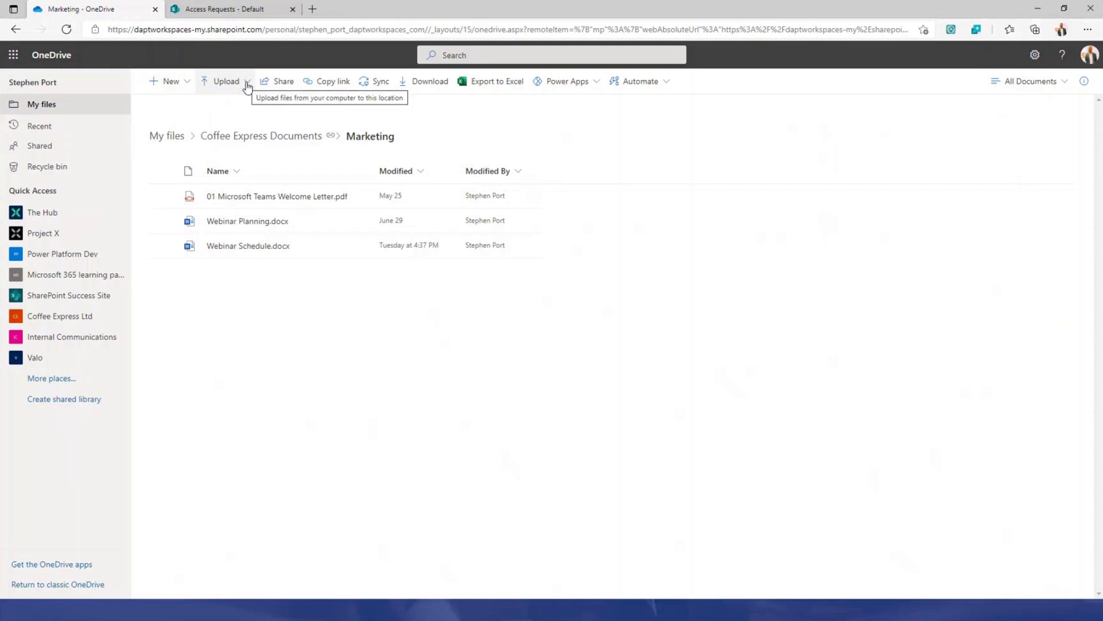
Review the file creation, upload, Power Apps and Automate options available in the Marketing folder
{"action": "left_click", "coordinate": [173, 81]}
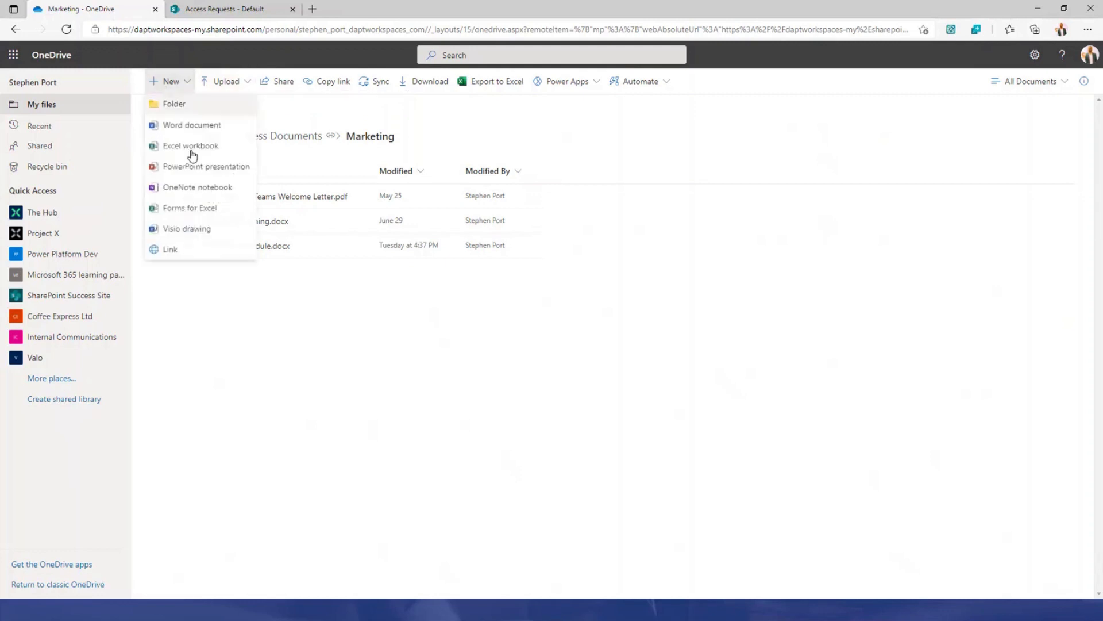
{"action": "left_click", "coordinate": [245, 84]}
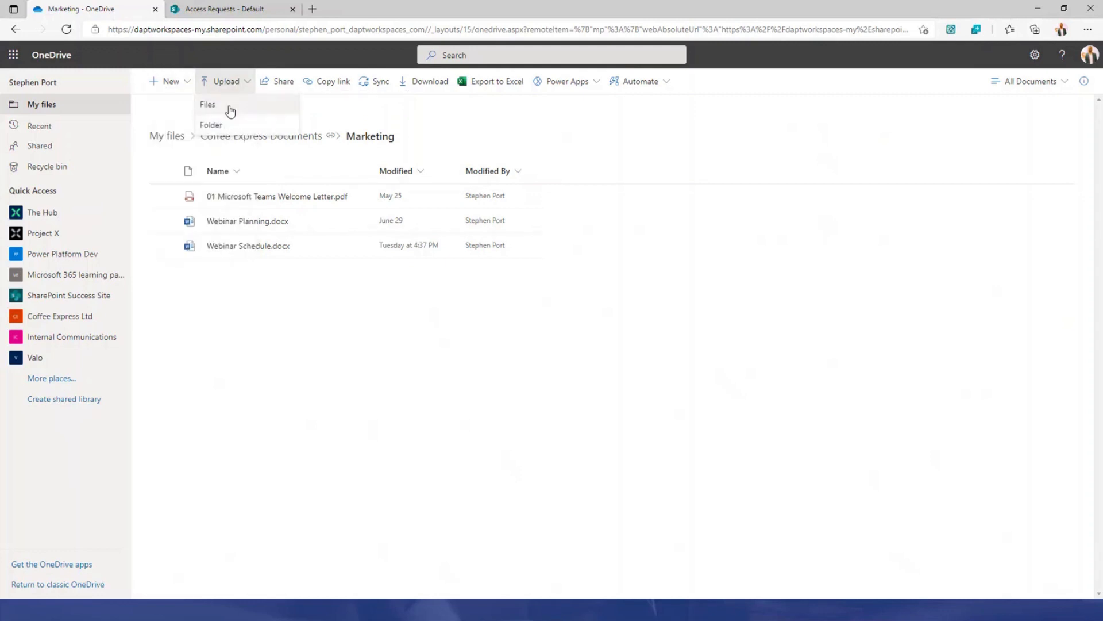
{"action": "left_click", "coordinate": [342, 109]}
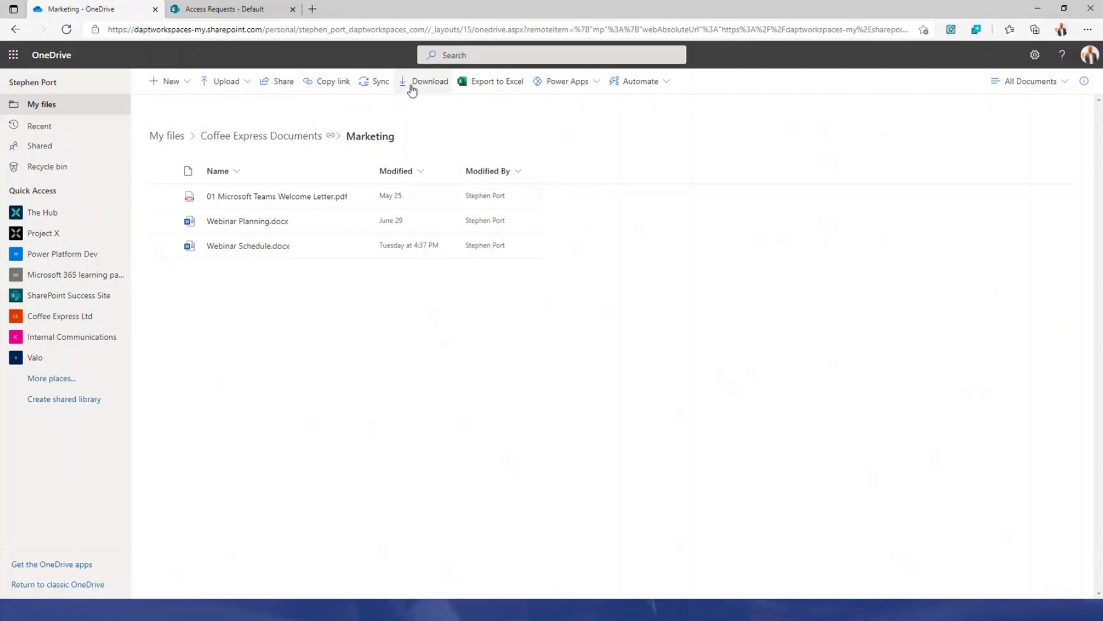
{"action": "left_click", "coordinate": [595, 81]}
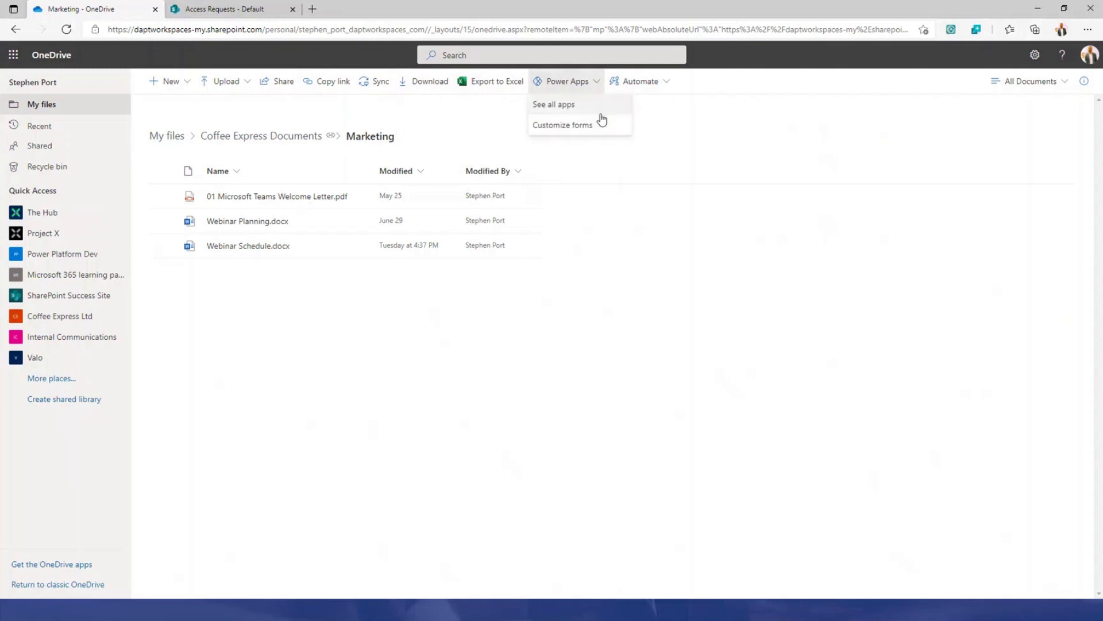
{"action": "left_click", "coordinate": [661, 82]}
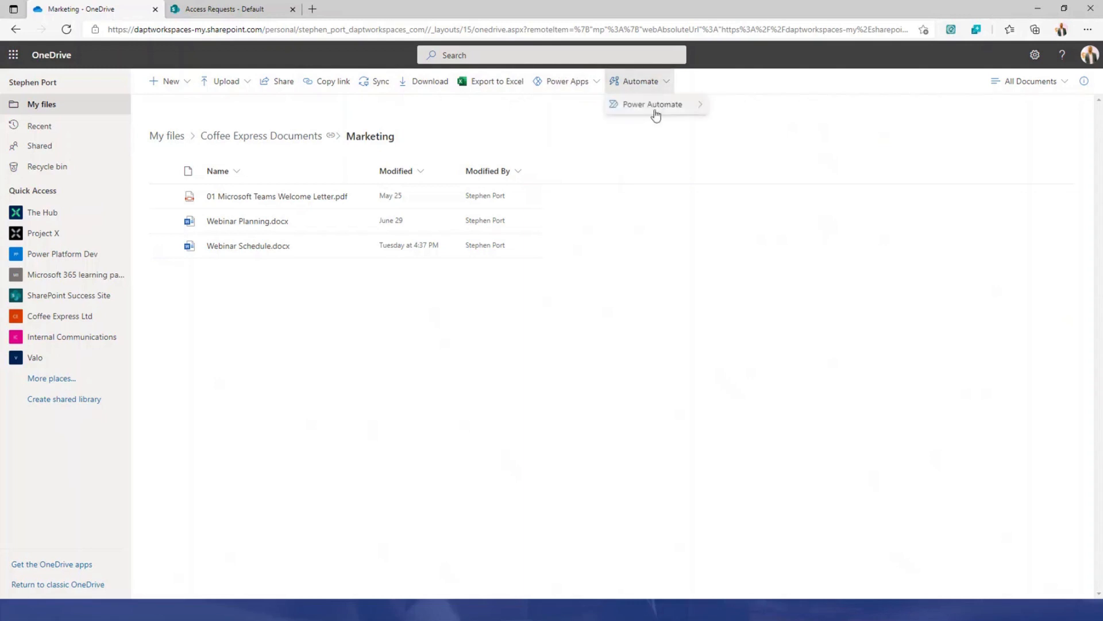
{"action": "left_click", "coordinate": [884, 138]}
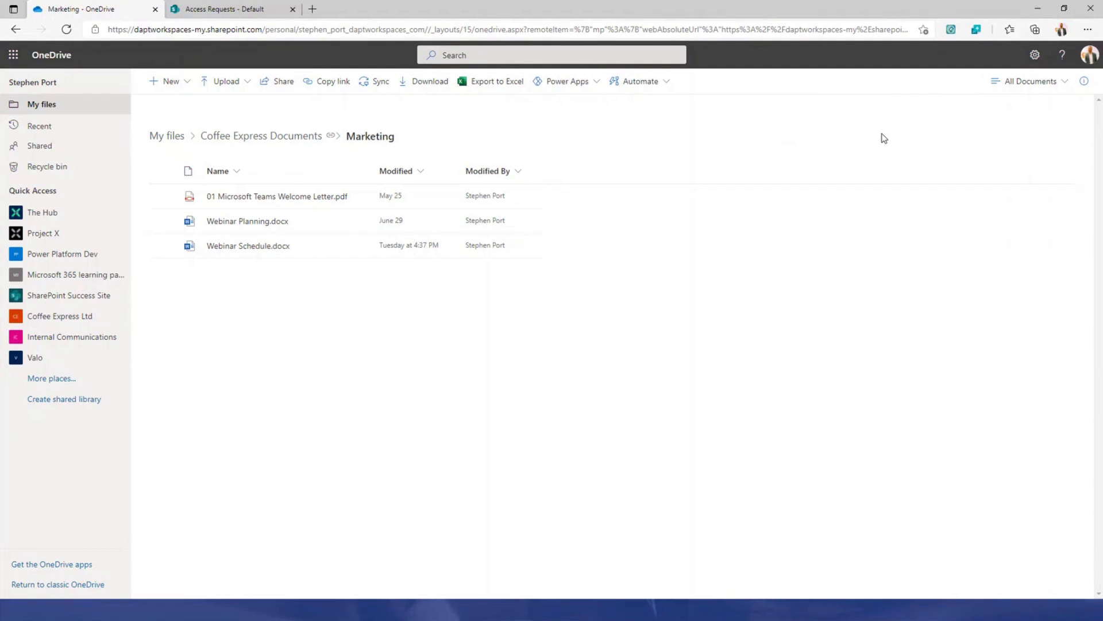
Run a sharing report from the additional OneDrive settings and save it in the Sharing Reports folder
{"action": "left_click", "coordinate": [1036, 58]}
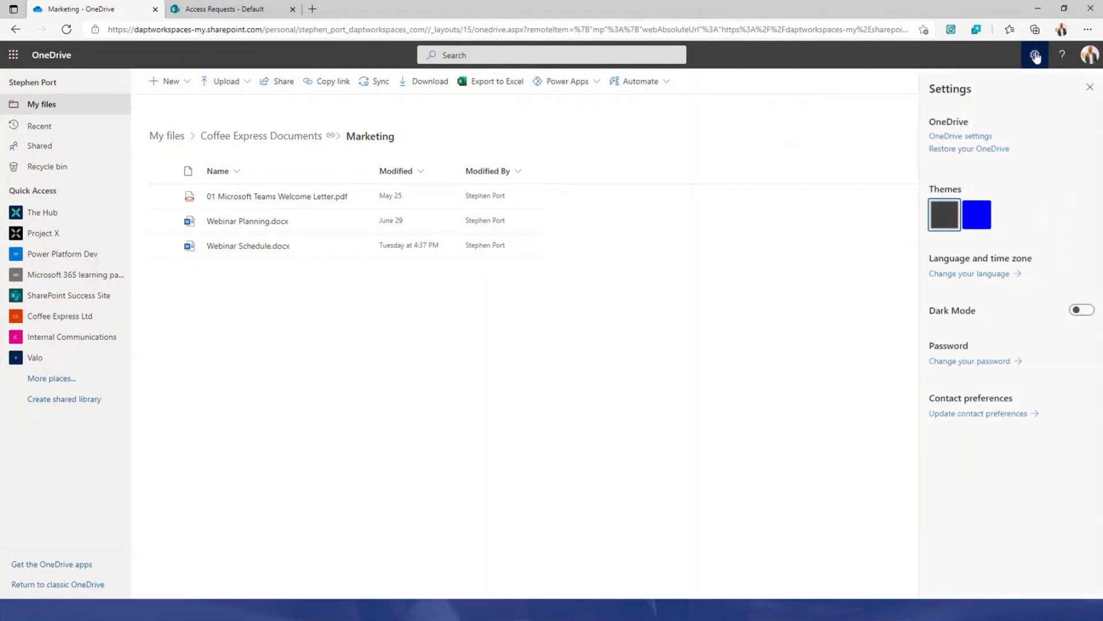
{"action": "left_click", "coordinate": [961, 136]}
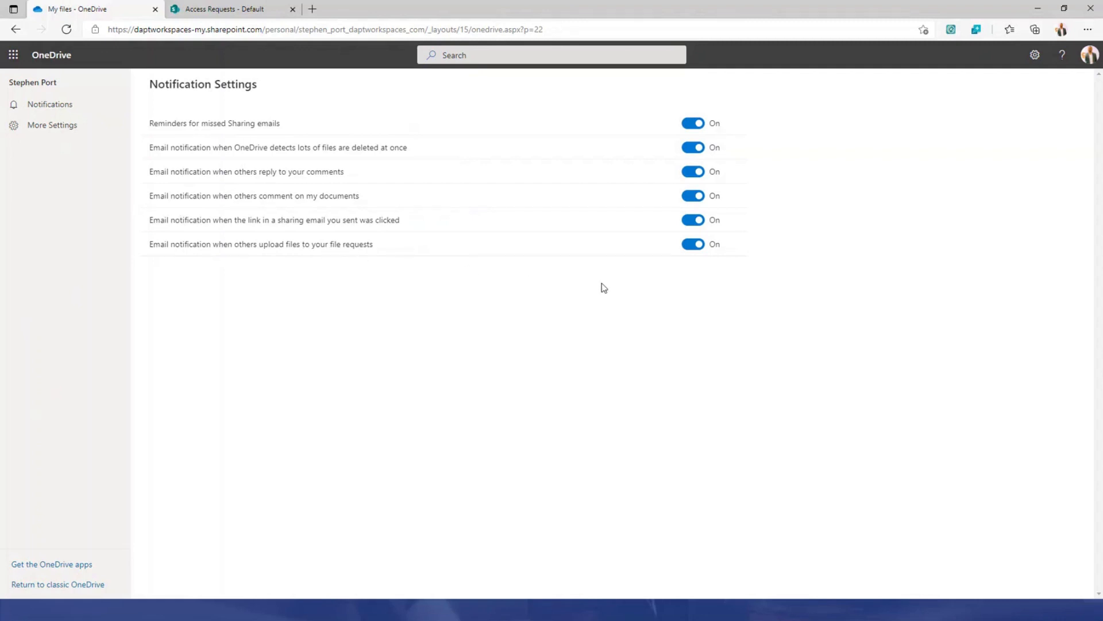
{"action": "left_click", "coordinate": [50, 126]}
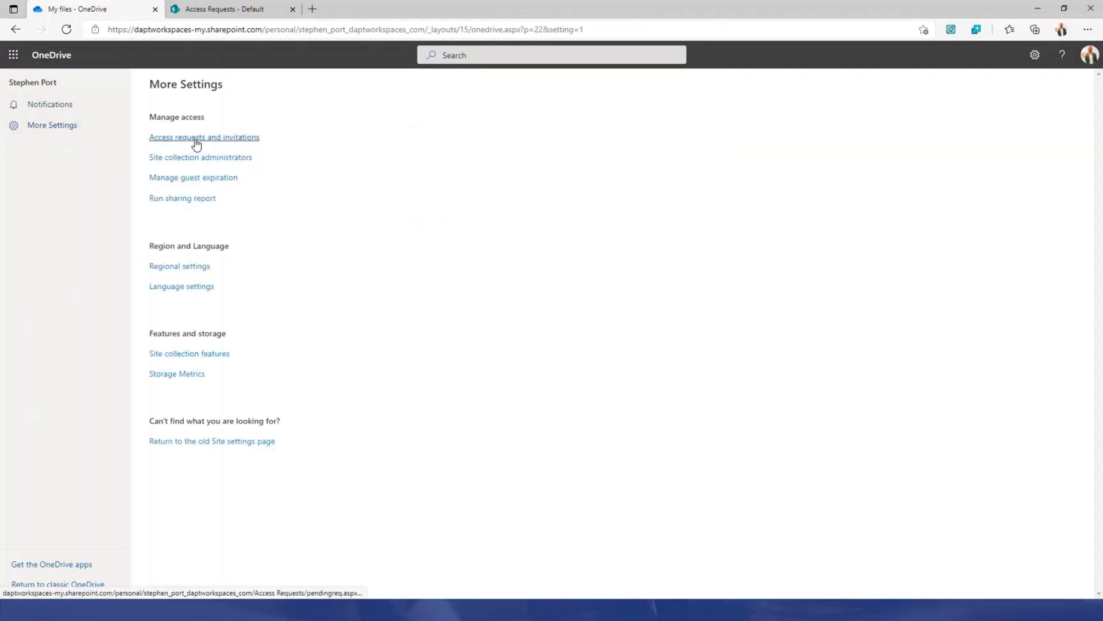
{"action": "left_click", "coordinate": [183, 199]}
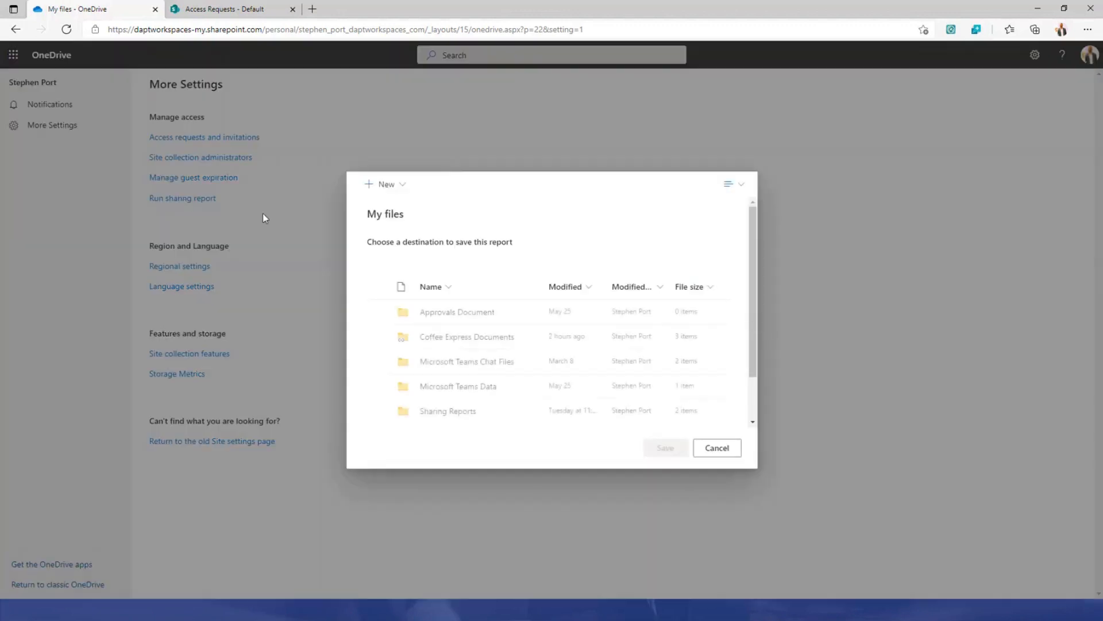
{"action": "scroll", "coordinate": [460, 363], "scroll_direction": "down", "scroll_amount": 1}
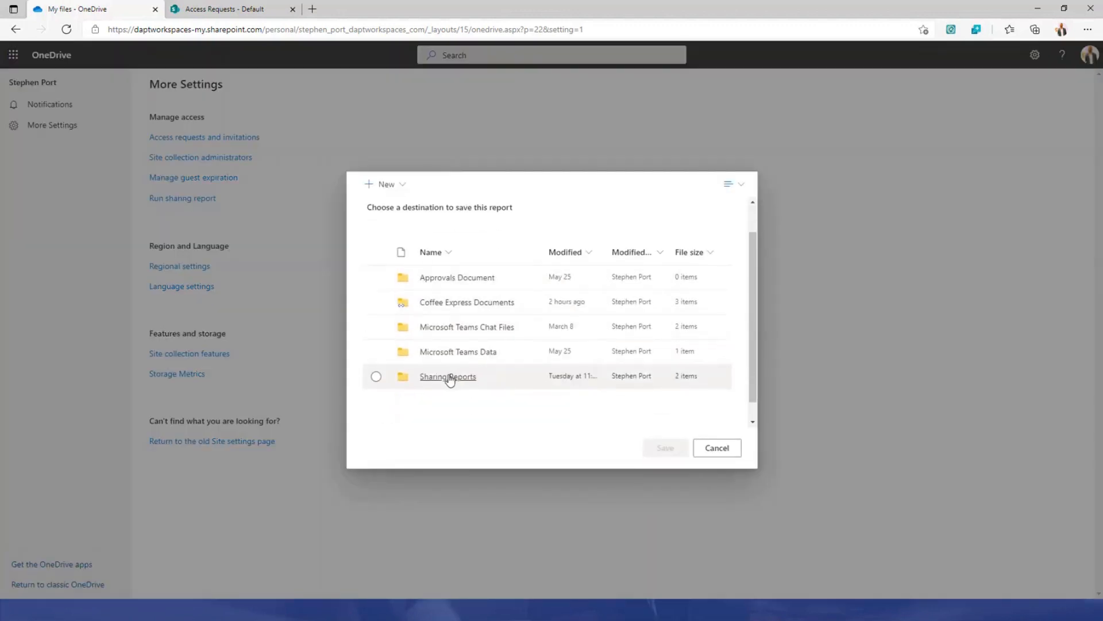
{"action": "left_click", "coordinate": [447, 377]}
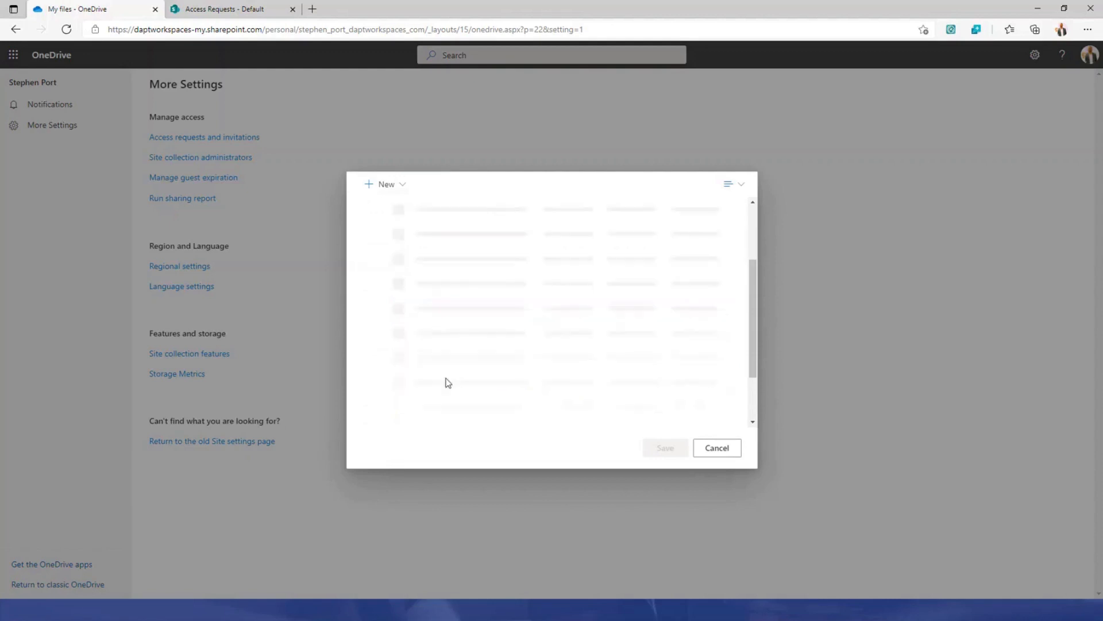
{"action": "left_click", "coordinate": [661, 454]}
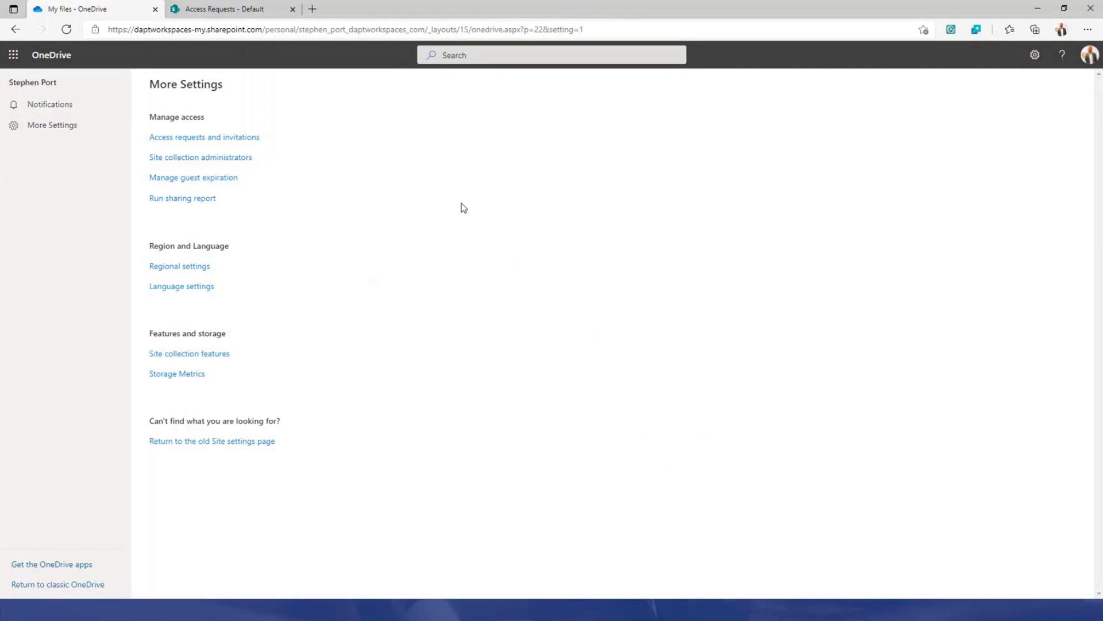
Approve the pending access request for the DryLab document and return to the OneDrive settings
{"action": "left_click", "coordinate": [200, 141]}
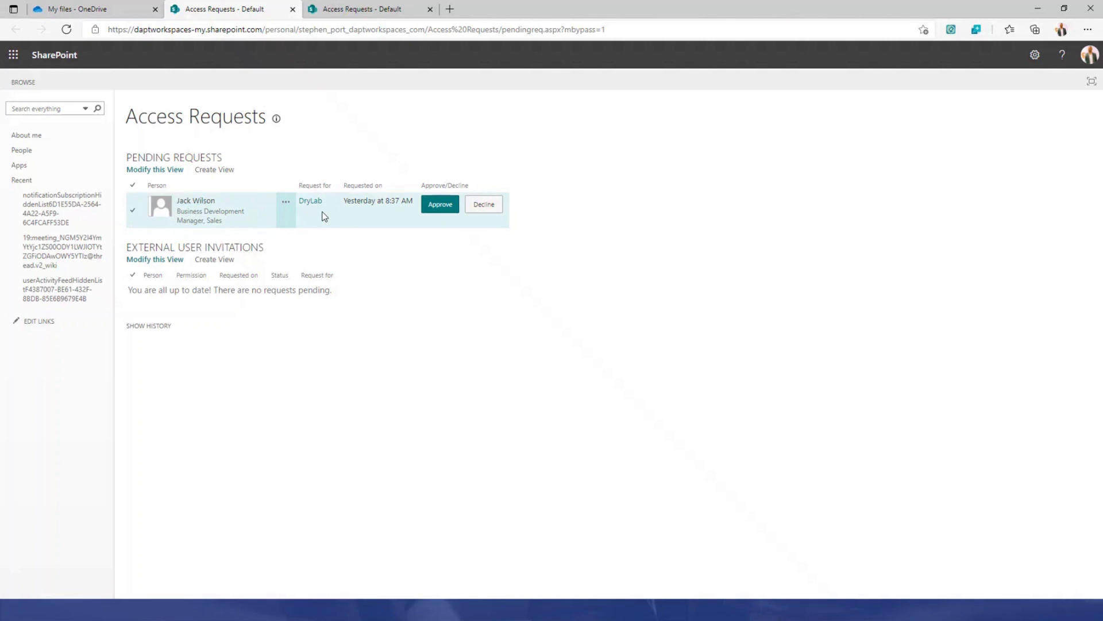
{"action": "left_click", "coordinate": [446, 205]}
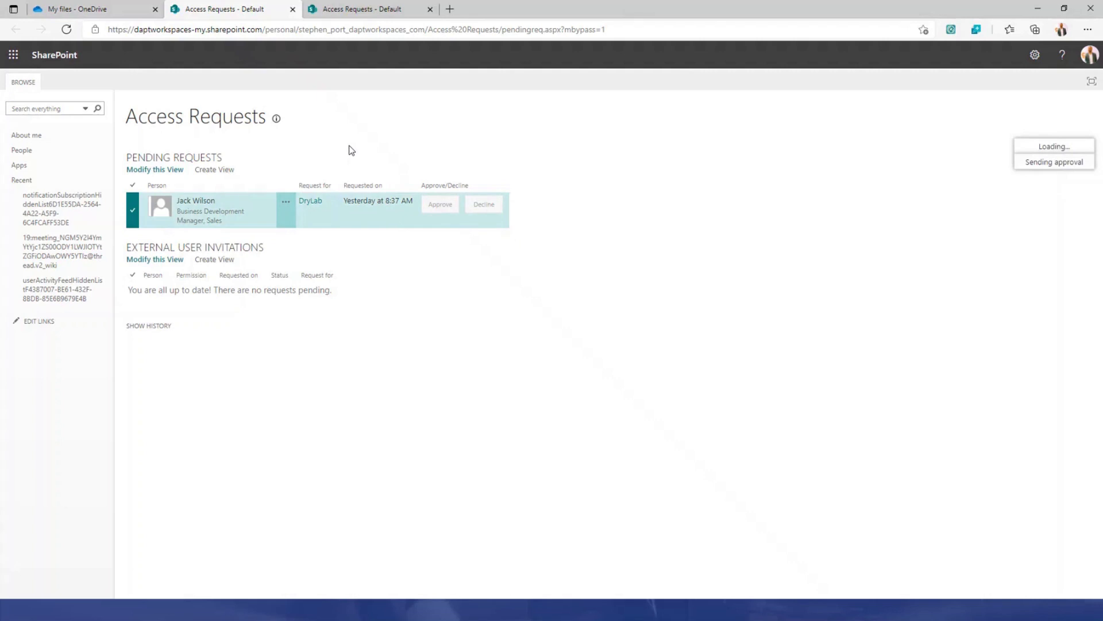
{"action": "left_click", "coordinate": [109, 10]}
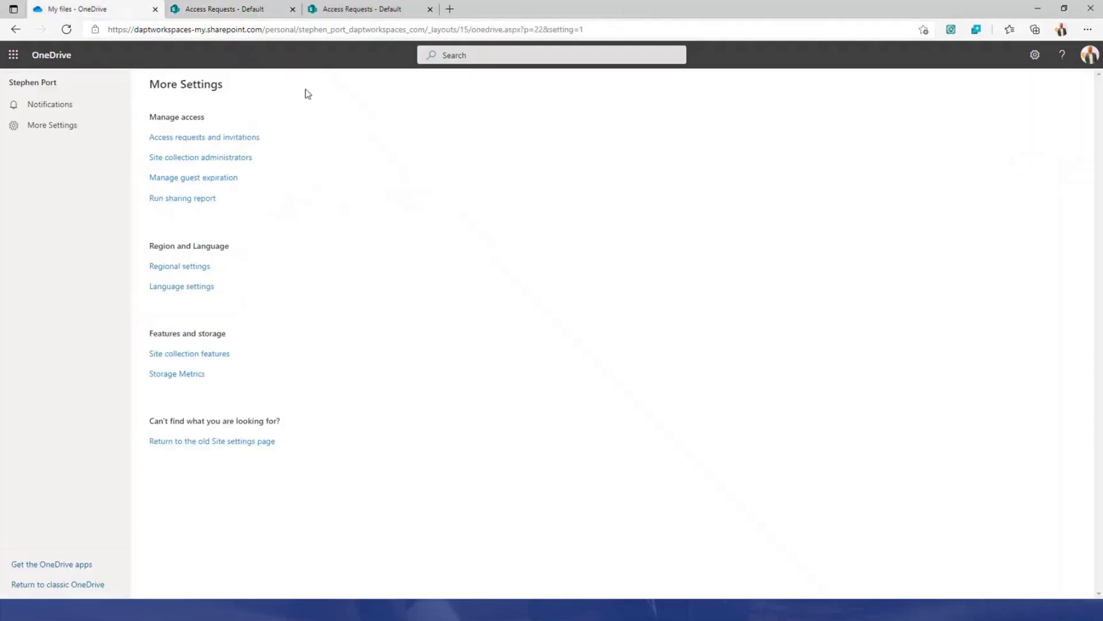
Return to My files and view the Automate options available there
{"action": "left_click", "coordinate": [55, 57]}
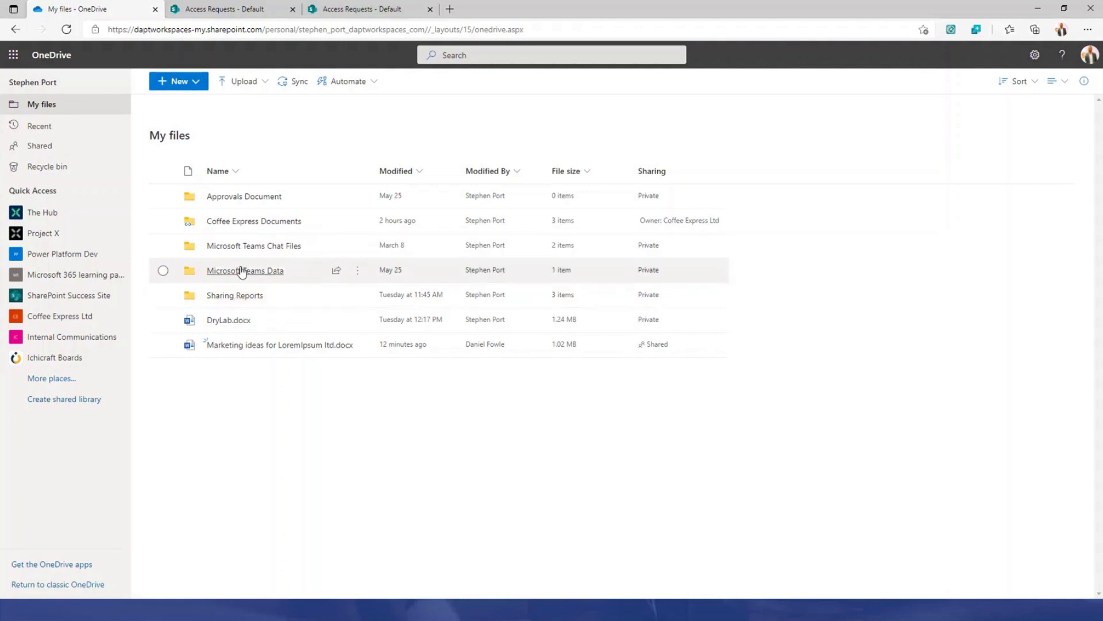
{"action": "left_click", "coordinate": [380, 82]}
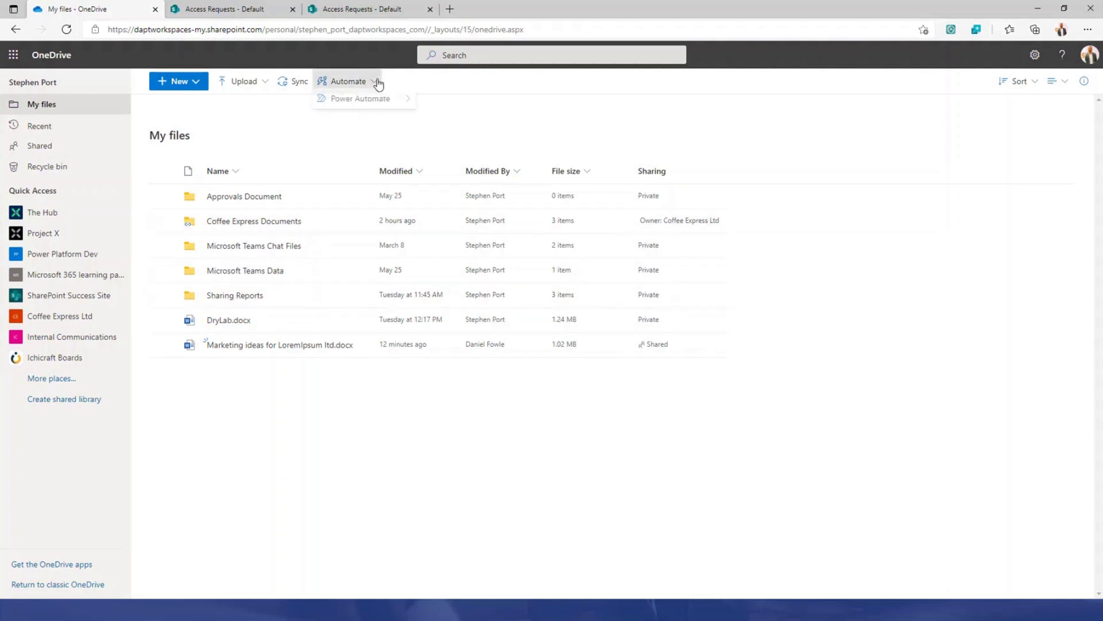
{"action": "left_click", "coordinate": [283, 147]}
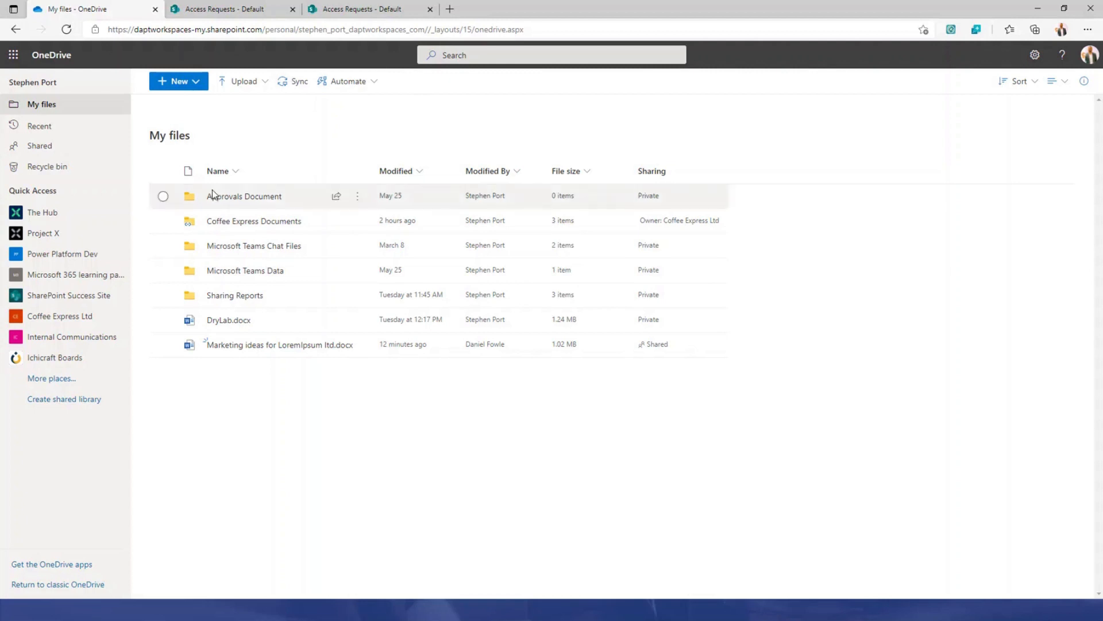
Select DryLab.docx and open its sharing link dialog
{"action": "left_click", "coordinate": [163, 320]}
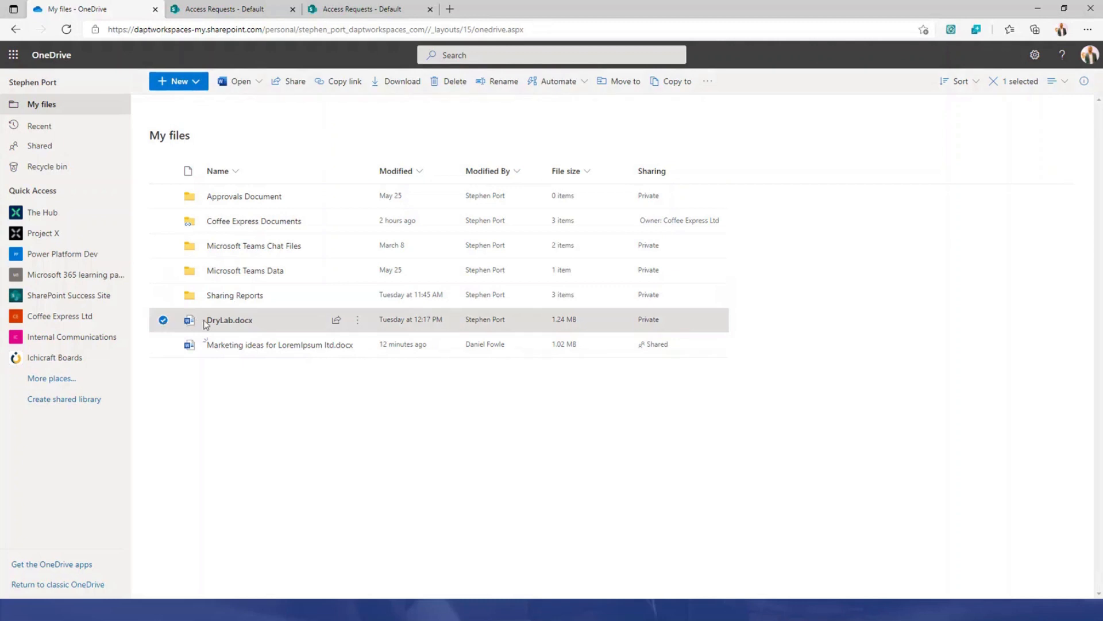
{"action": "mouse_move", "coordinate": [337, 325]}
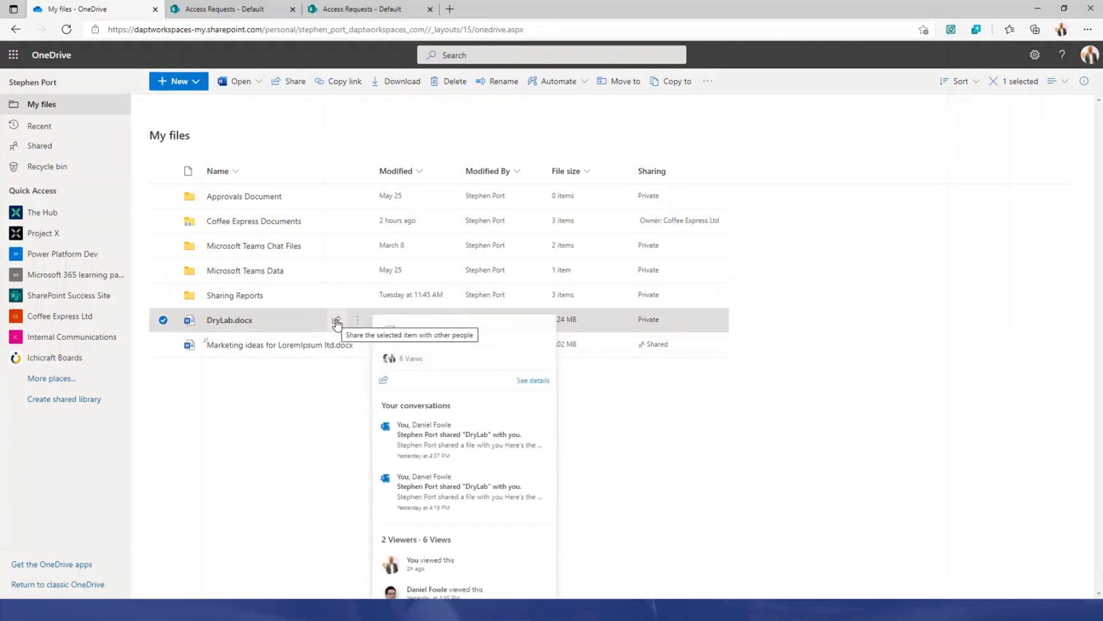
{"action": "left_click", "coordinate": [337, 322]}
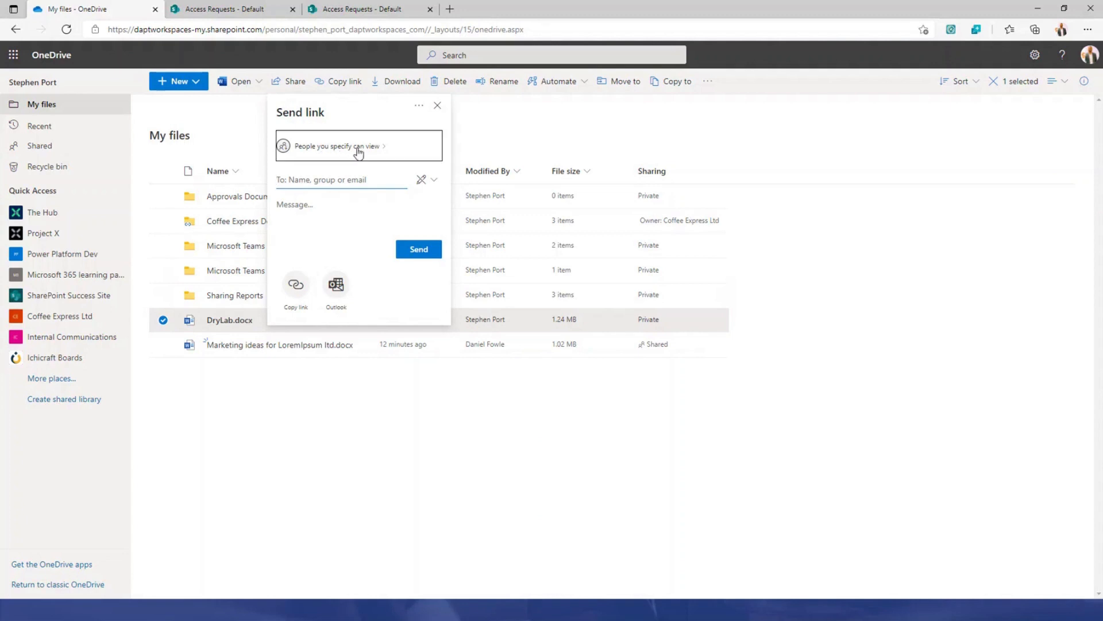
Try a link limited to people with existing access with a colleague as recipient, and remove that recipient
{"action": "left_click", "coordinate": [344, 150]}
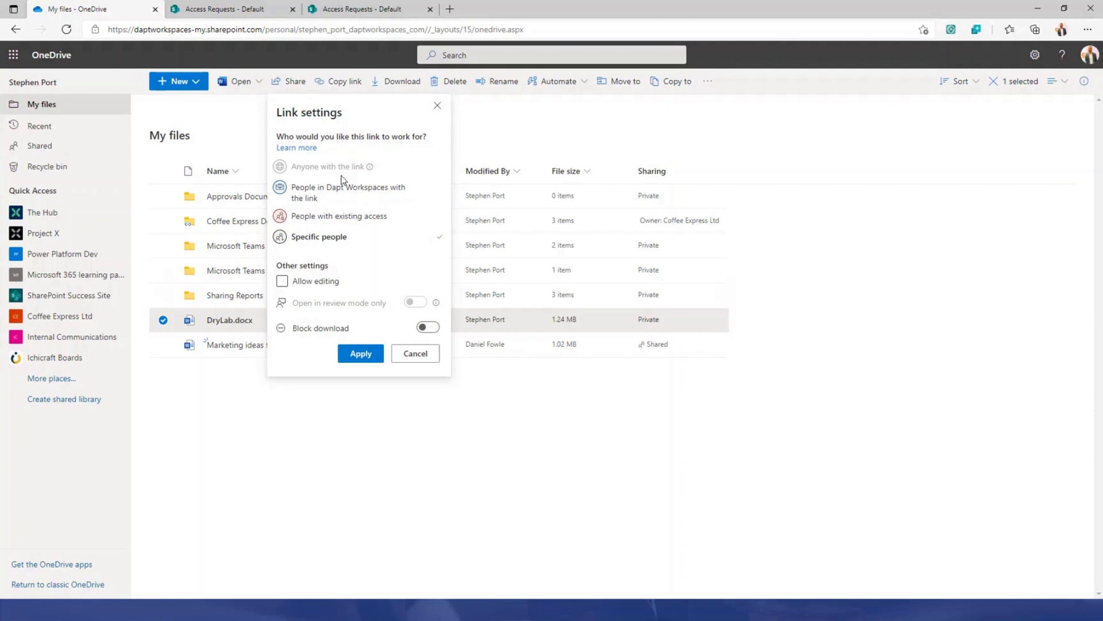
{"action": "mouse_move", "coordinate": [368, 170]}
{"action": "left_click", "coordinate": [333, 218]}
{"action": "left_click", "coordinate": [362, 271]}
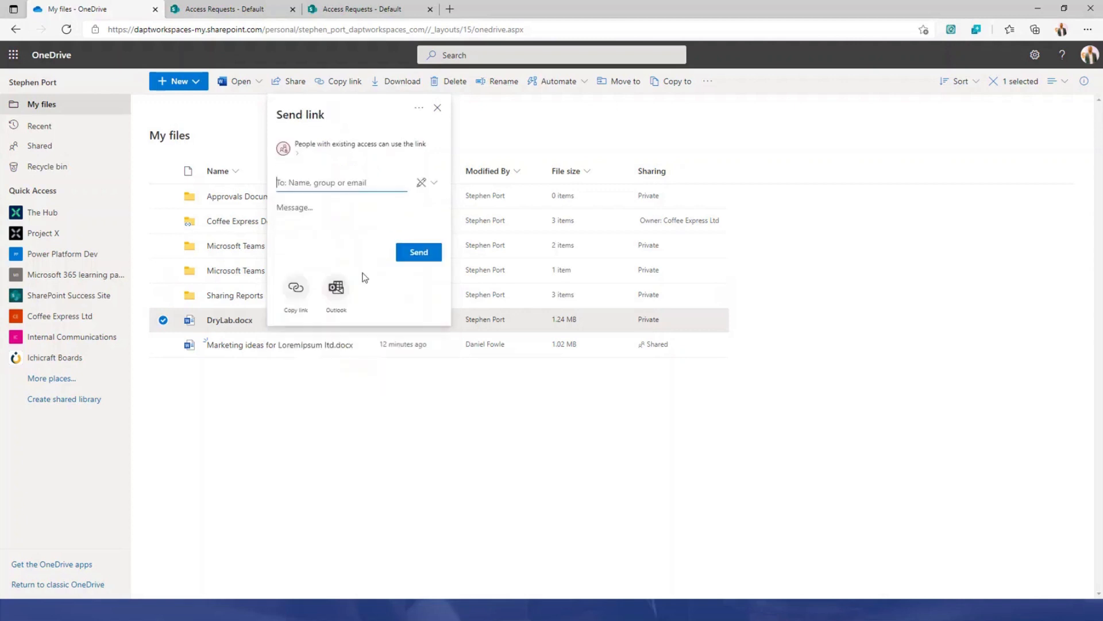
{"action": "type", "text": "Daniel"}
{"action": "left_click", "coordinate": [348, 211]}
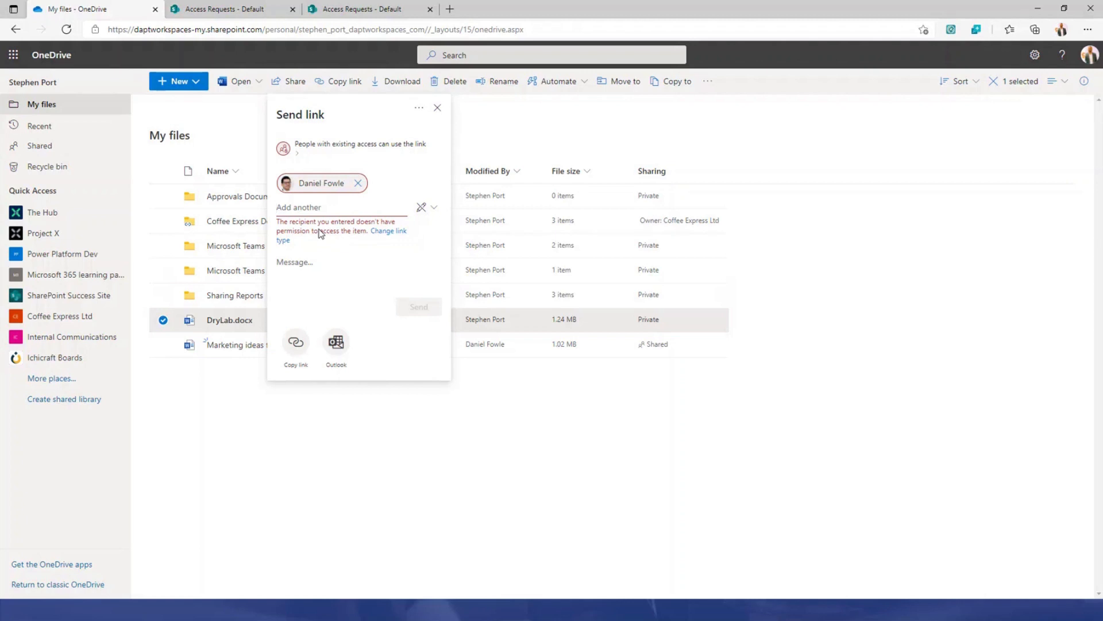
{"action": "left_click", "coordinate": [359, 183]}
Set the DryLab.docx link to work for specific people with editing allowed
{"action": "left_click", "coordinate": [348, 149]}
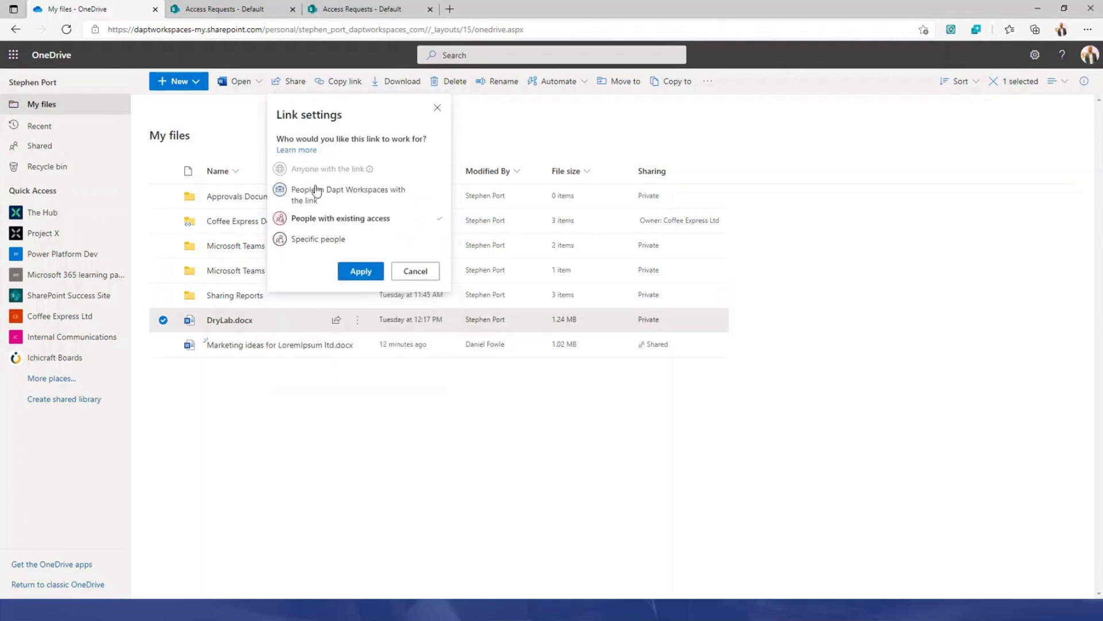
{"action": "left_click", "coordinate": [307, 244]}
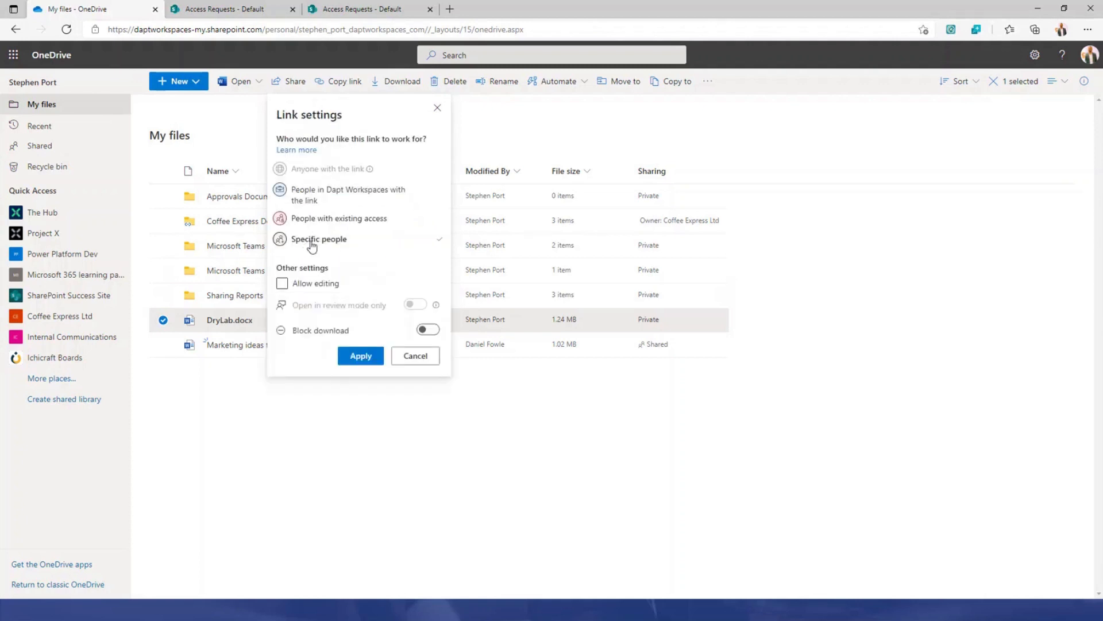
{"action": "left_click", "coordinate": [308, 286]}
{"action": "left_click", "coordinate": [313, 285]}
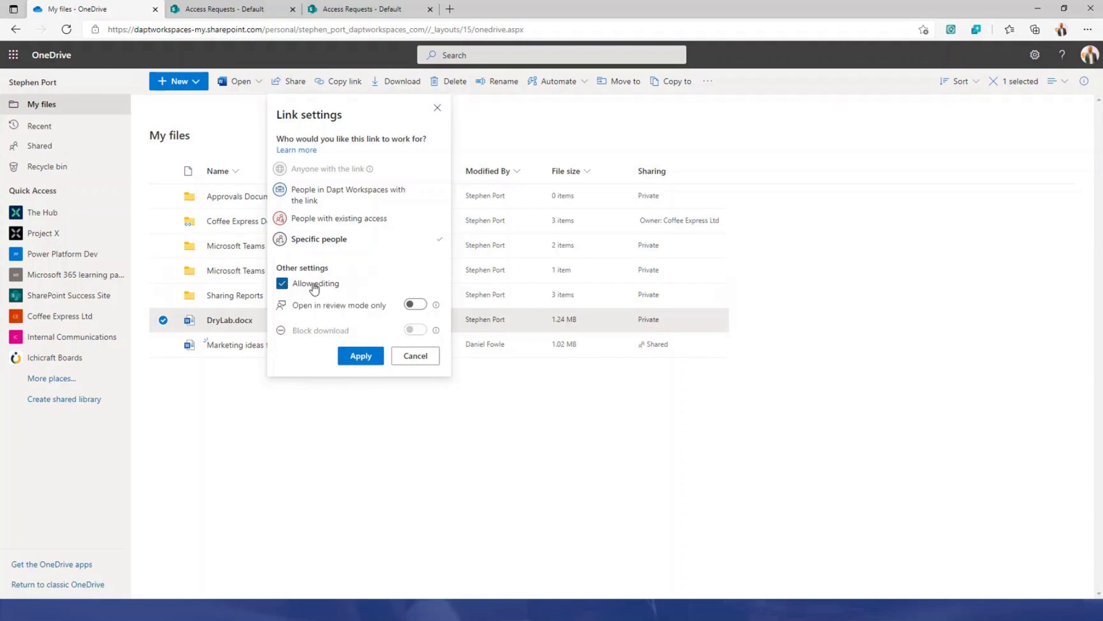
Try the review-mode-only option and, with editing disallowed, the block download option, and restore the link's editing permission
{"action": "left_click", "coordinate": [415, 304]}
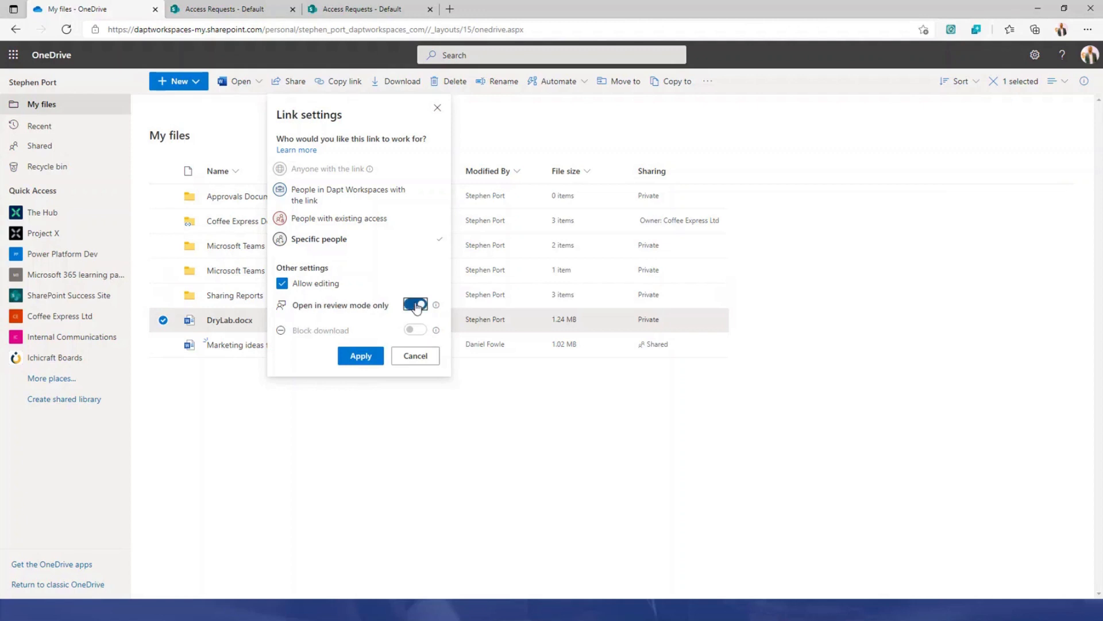
{"action": "left_click", "coordinate": [333, 302]}
{"action": "left_click", "coordinate": [282, 284]}
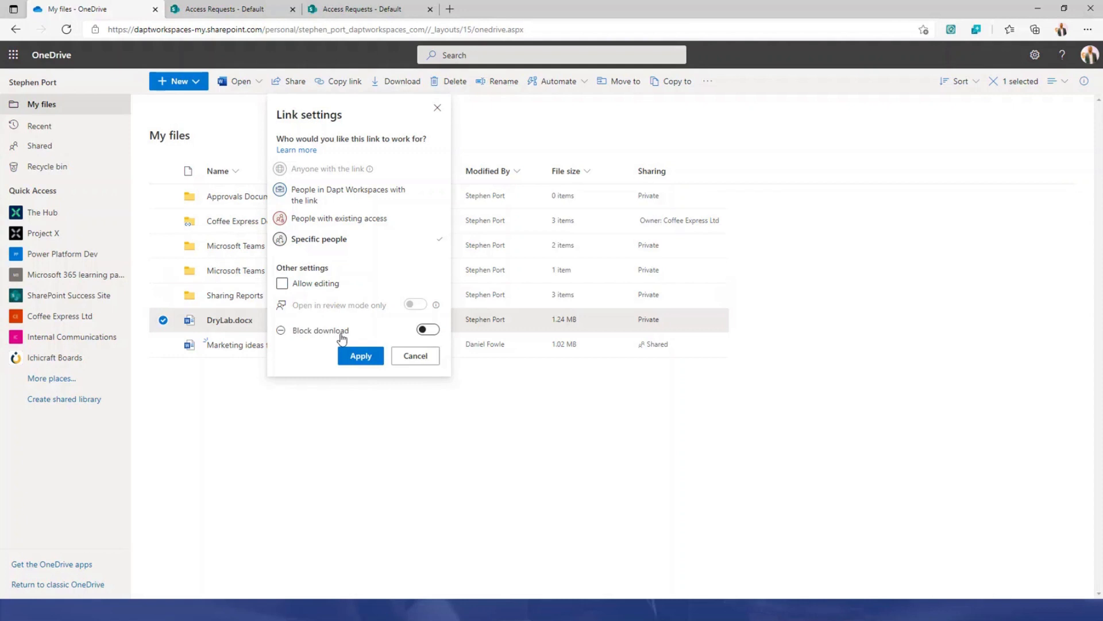
{"action": "left_click", "coordinate": [425, 329]}
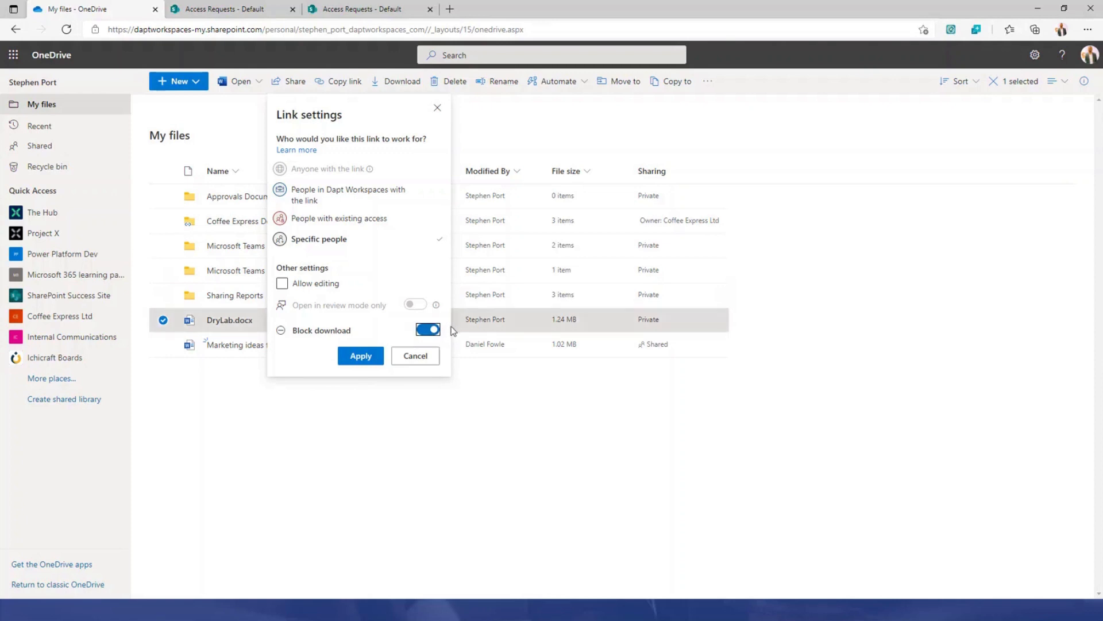
{"action": "left_click", "coordinate": [428, 330]}
{"action": "left_click", "coordinate": [284, 284]}
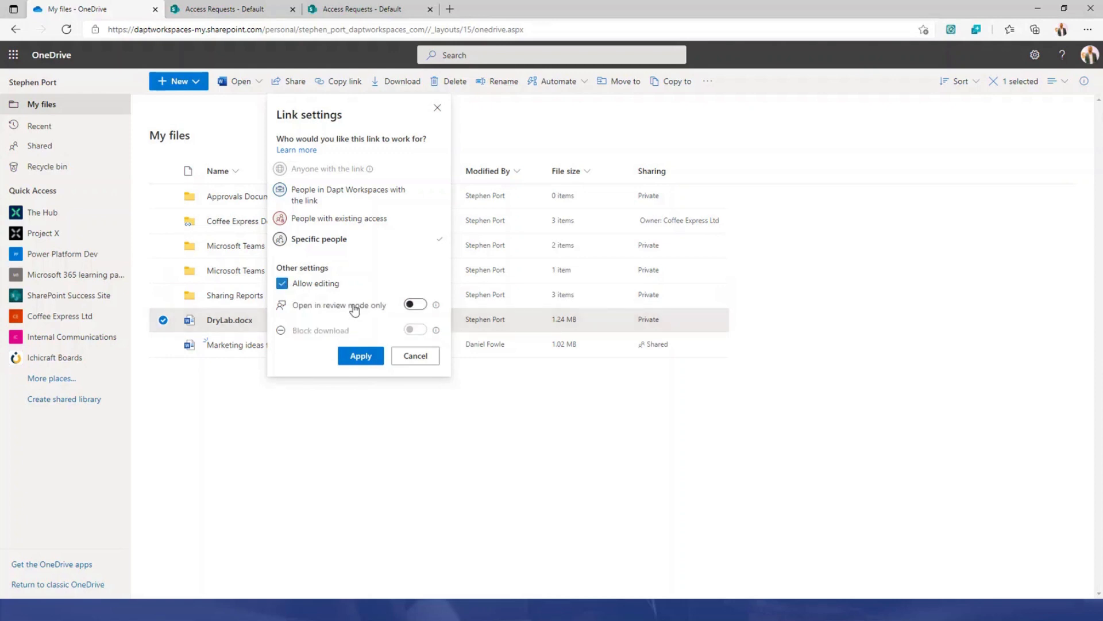
Apply the link settings, address the link to the colleague with the message "Please review and make changes", and copy it
{"action": "left_click", "coordinate": [360, 356]}
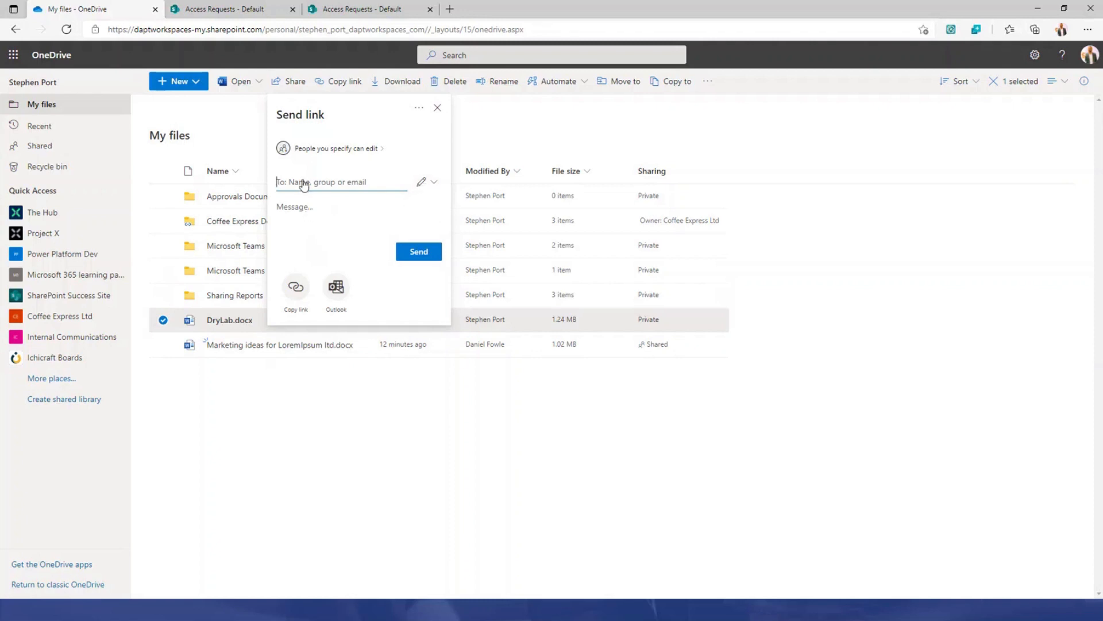
{"action": "type", "text": "Daniel"}
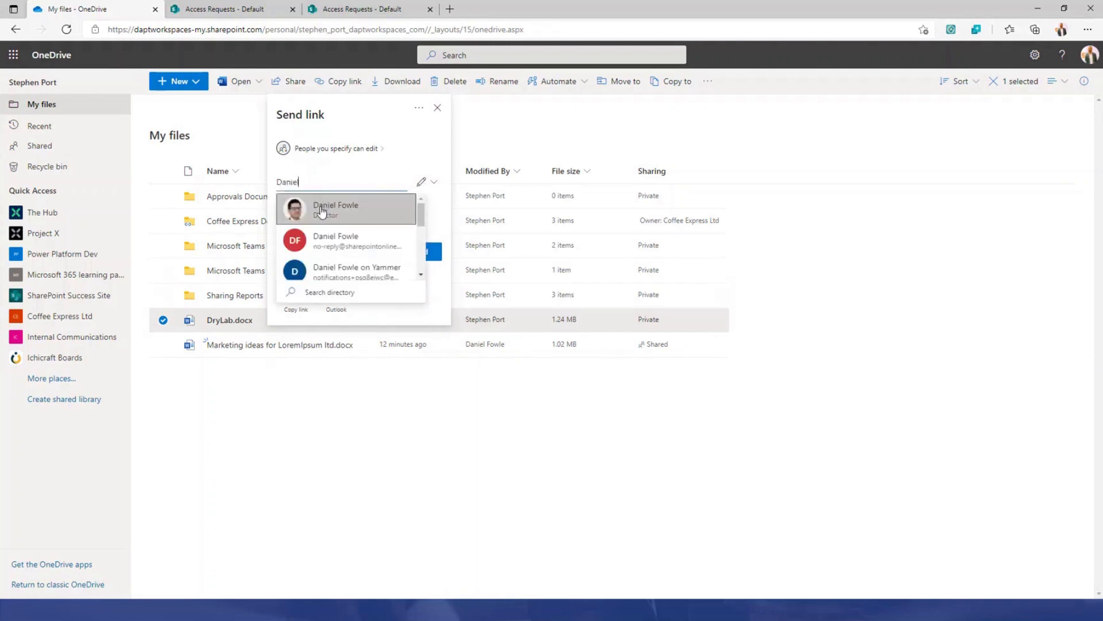
{"action": "left_click", "coordinate": [322, 212]}
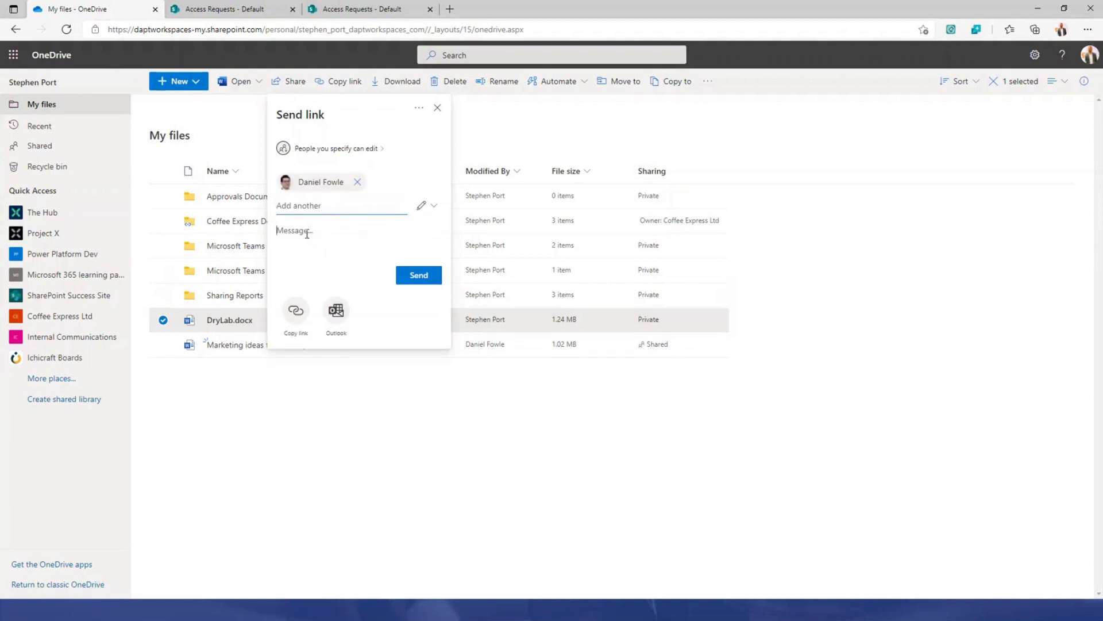
{"action": "type", "text": "Please review and make changes"}
{"action": "left_click", "coordinate": [296, 313]}
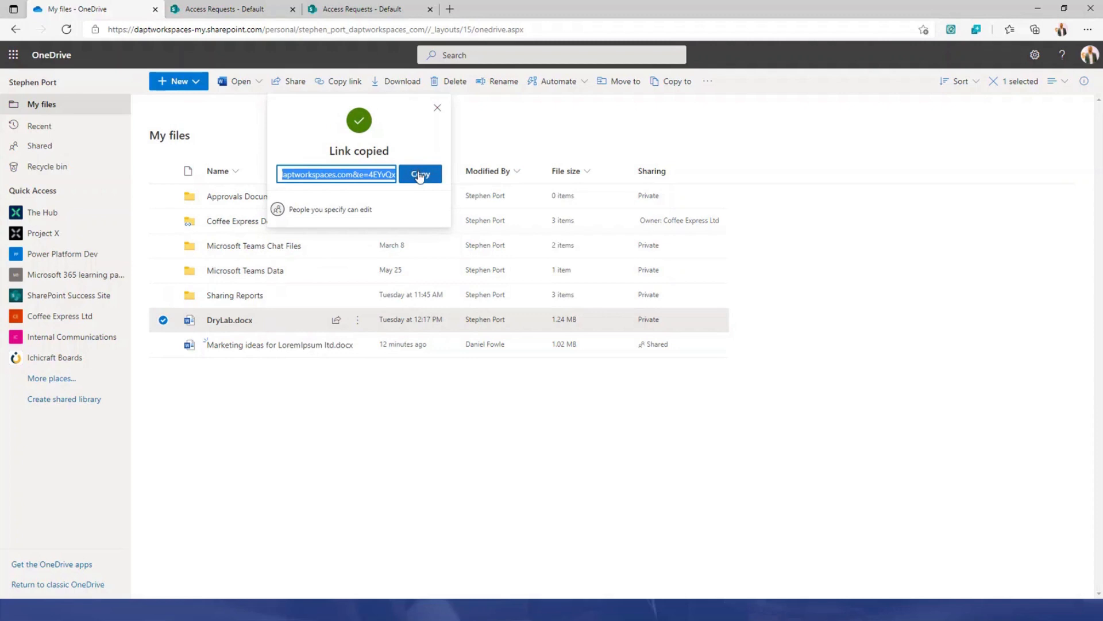
{"action": "left_click", "coordinate": [438, 108]}
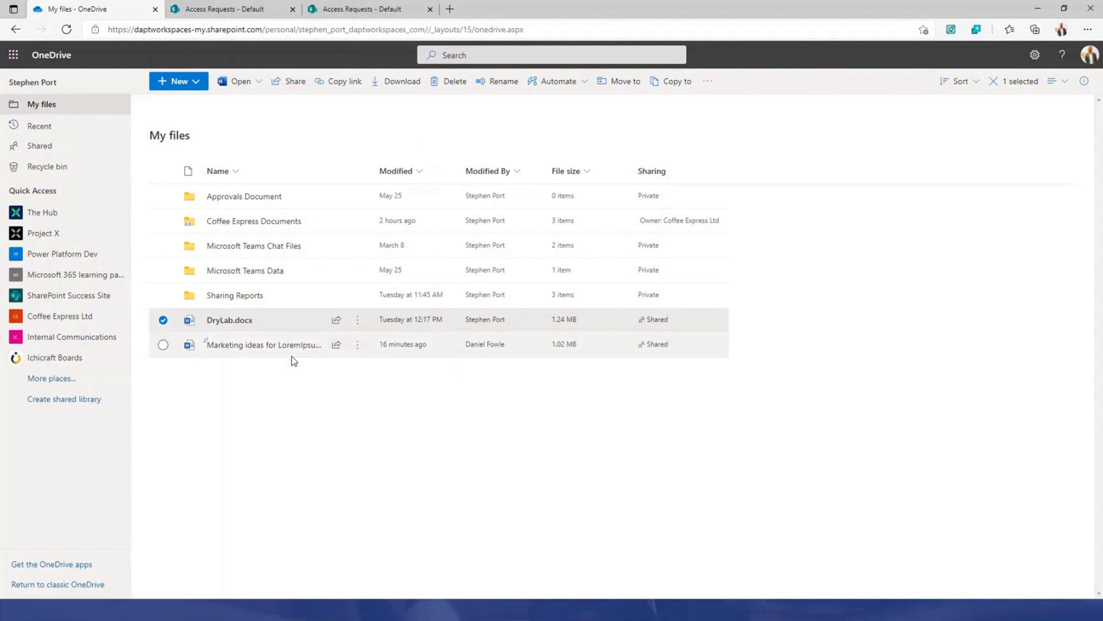
{"action": "left_click", "coordinate": [247, 384]}
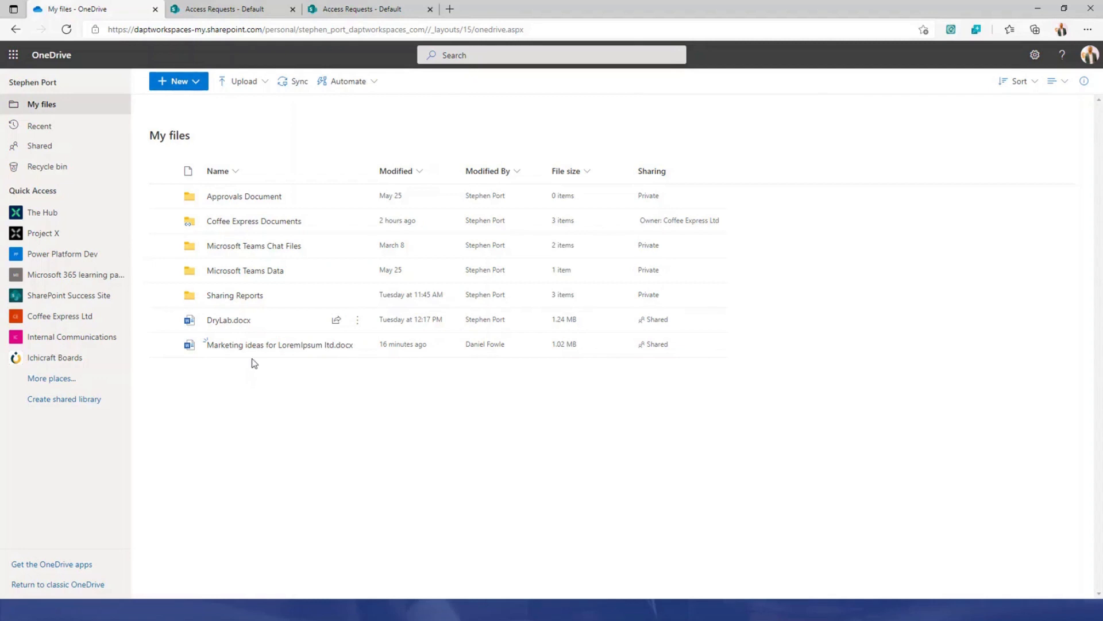
Open the Marketing ideas for LoremIpsum ltd document, visit the co-author's editing location in the table, and close the document
{"action": "mouse_move", "coordinate": [268, 352]}
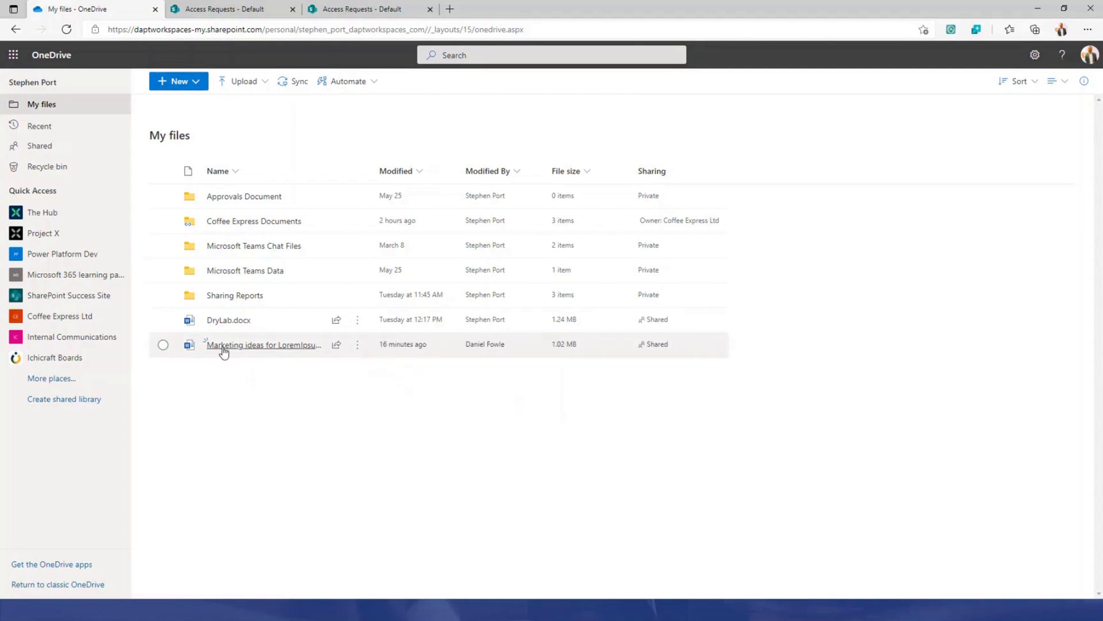
{"action": "mouse_move", "coordinate": [221, 348]}
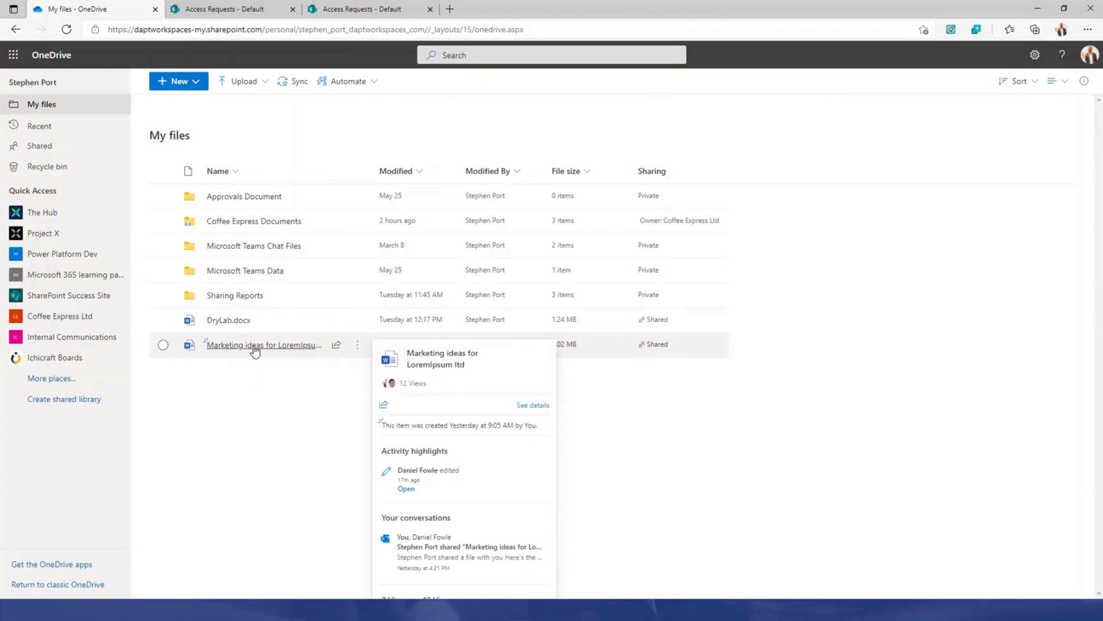
{"action": "left_click", "coordinate": [252, 346]}
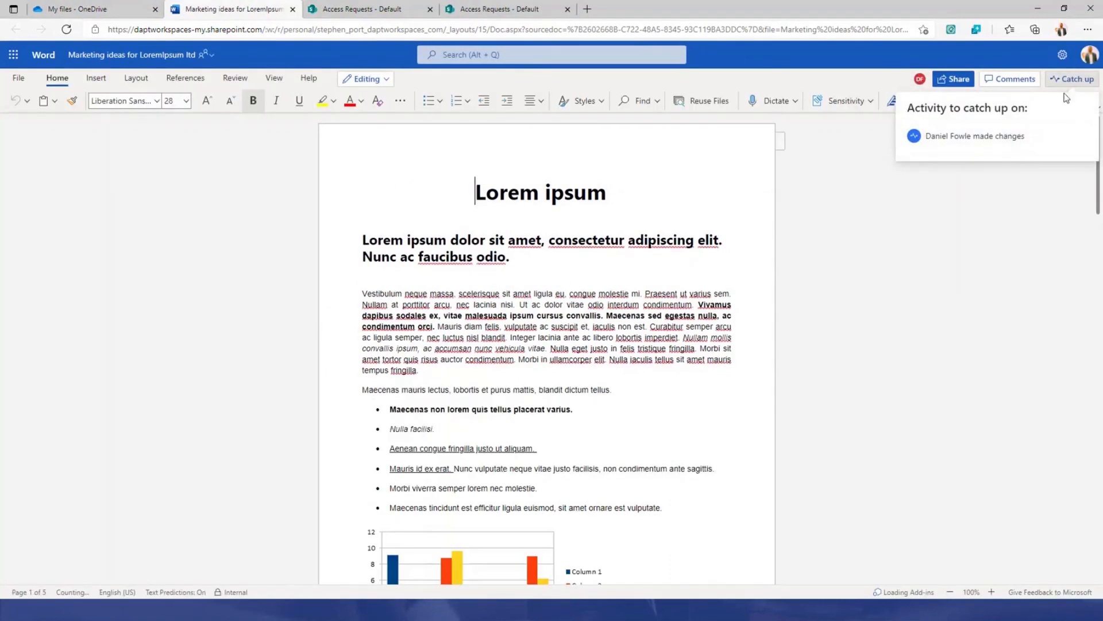
{"action": "left_click", "coordinate": [920, 80]}
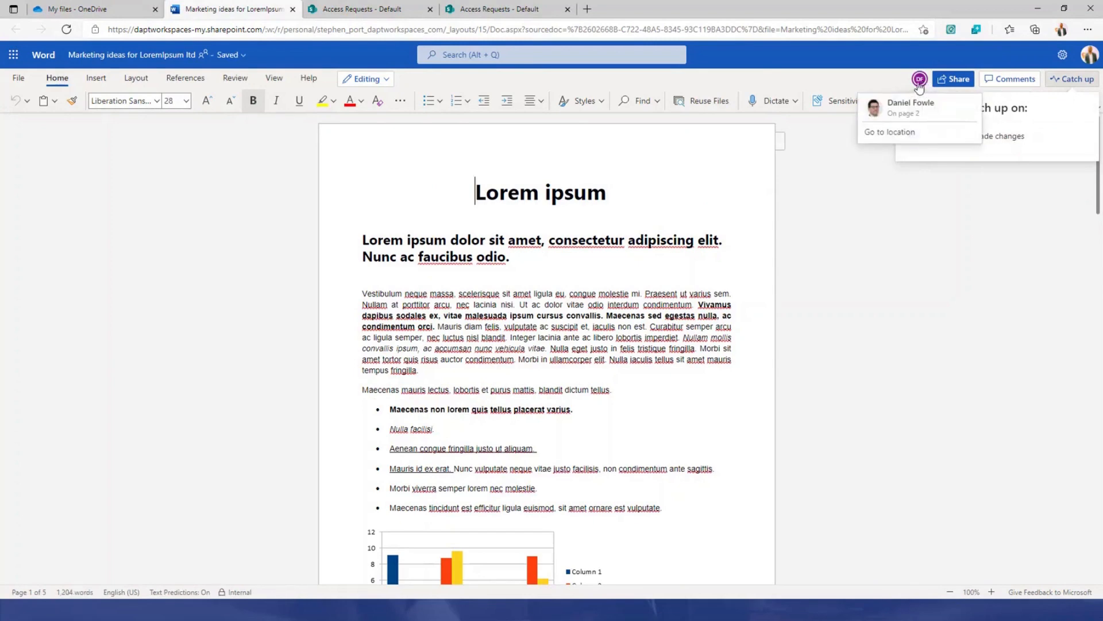
{"action": "left_click", "coordinate": [890, 132]}
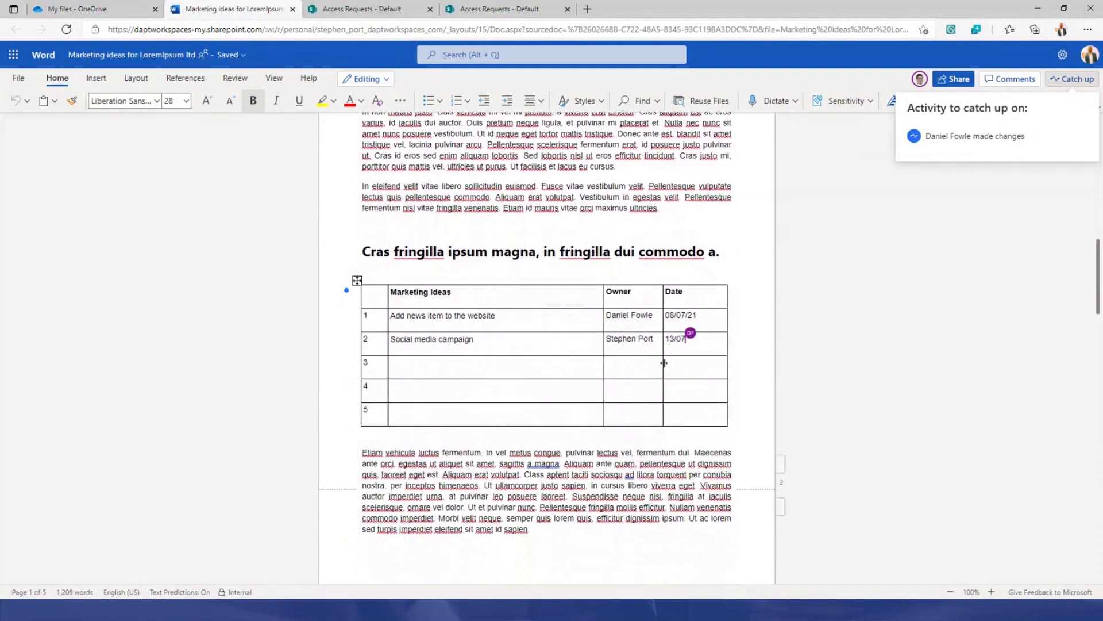
{"action": "left_click", "coordinate": [467, 395]}
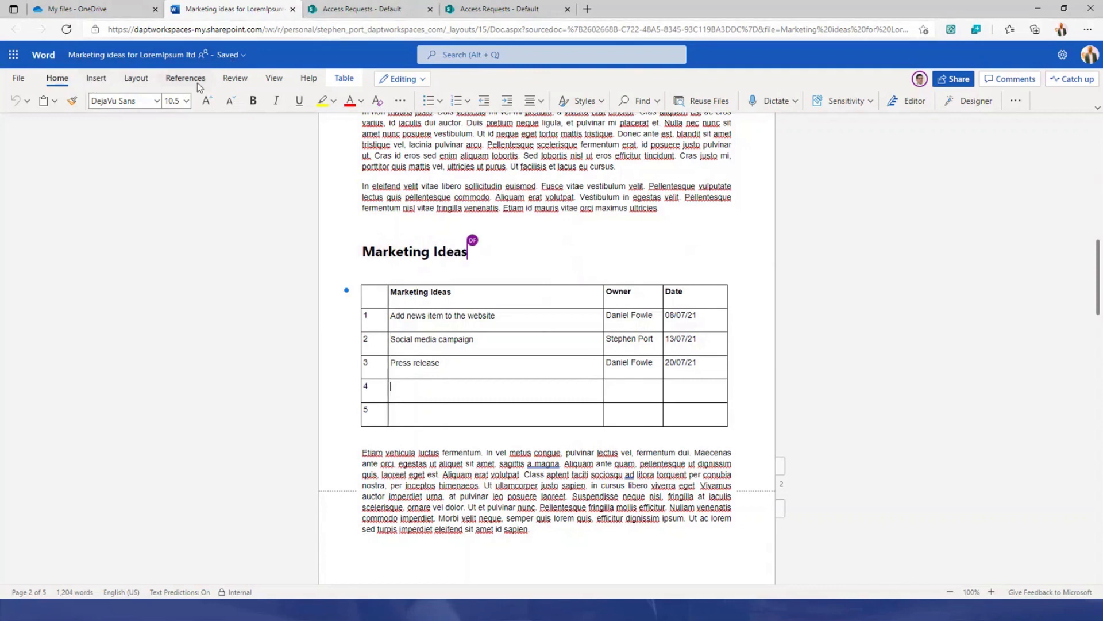
{"action": "left_click", "coordinate": [293, 9]}
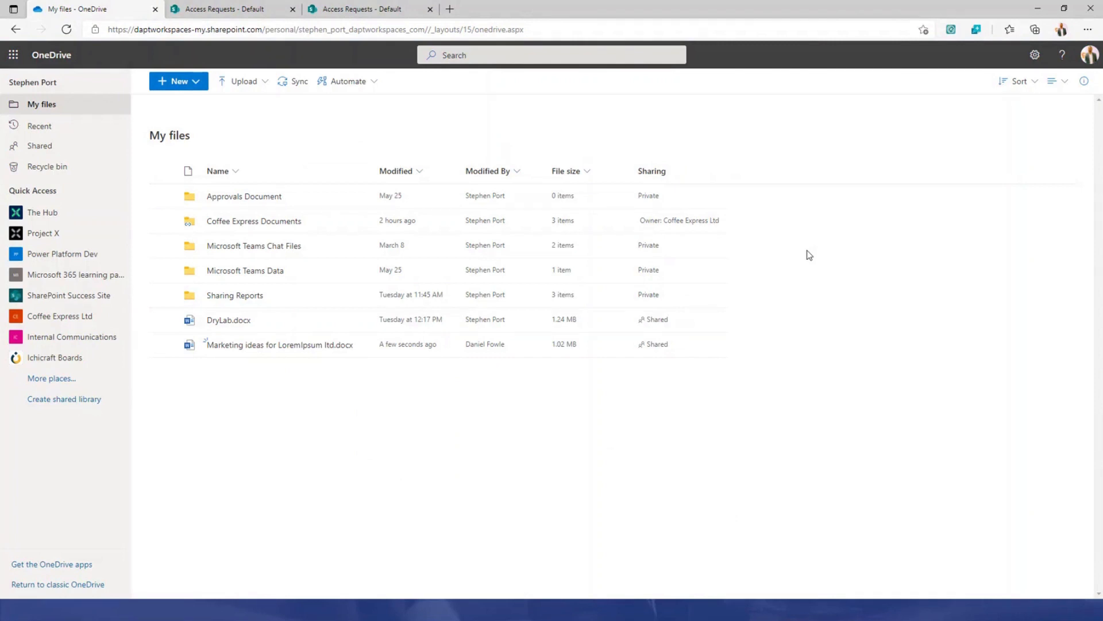
Open the details of the Marketing ideas for LoremIpsum ltd document and preview its contents as far as the marketing ideas table
{"action": "left_click", "coordinate": [163, 345]}
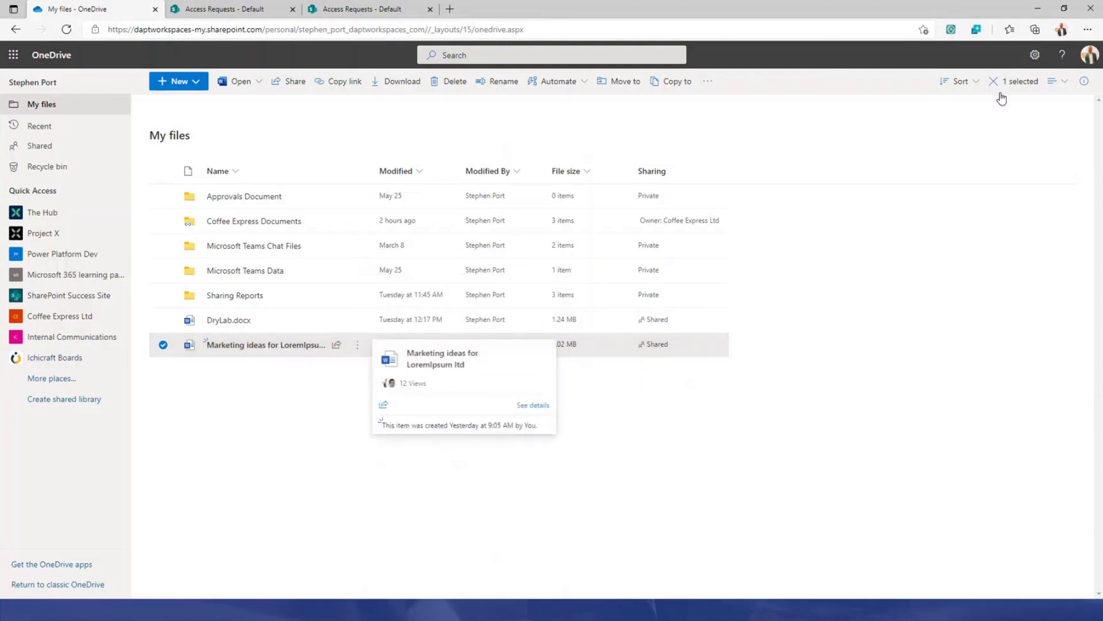
{"action": "left_click", "coordinate": [1084, 81]}
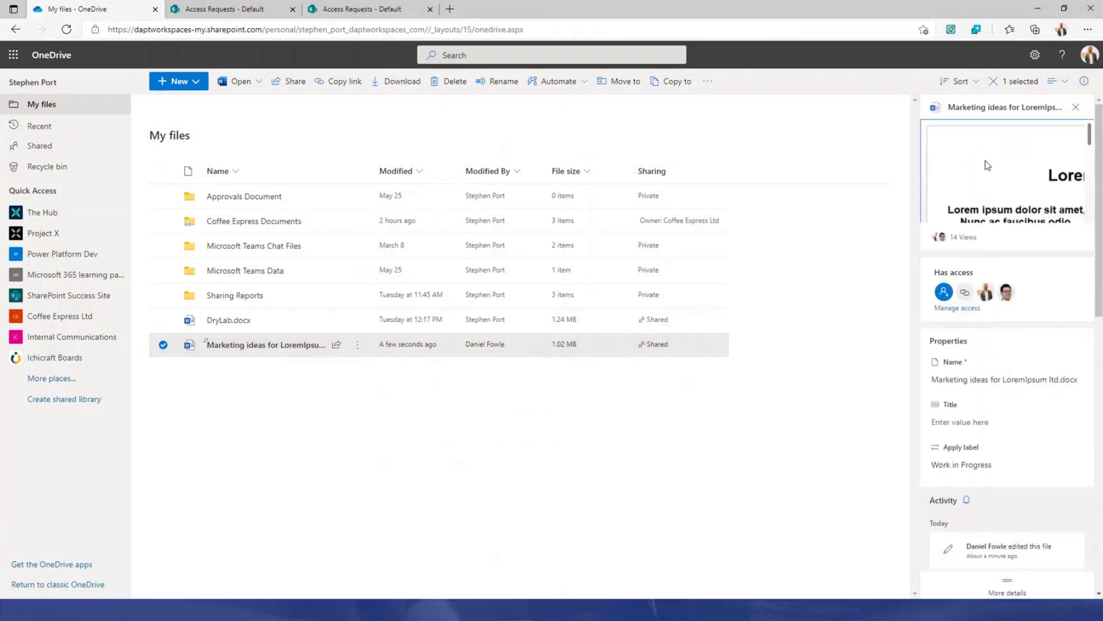
{"action": "scroll", "coordinate": [986, 165], "scroll_direction": "down", "scroll_amount": 3}
{"action": "scroll", "coordinate": [987, 165], "scroll_direction": "down", "scroll_amount": 5}
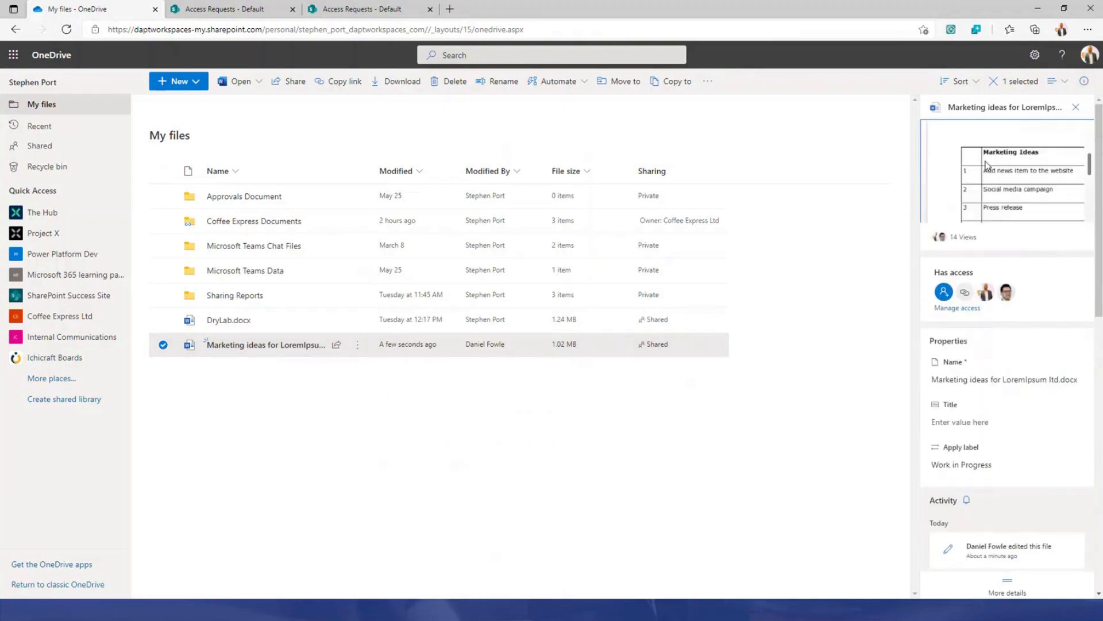
In the document's access management, change the specific-people sharing link from editing to Can view, confirm the change, and close the pane
{"action": "left_click", "coordinate": [956, 308]}
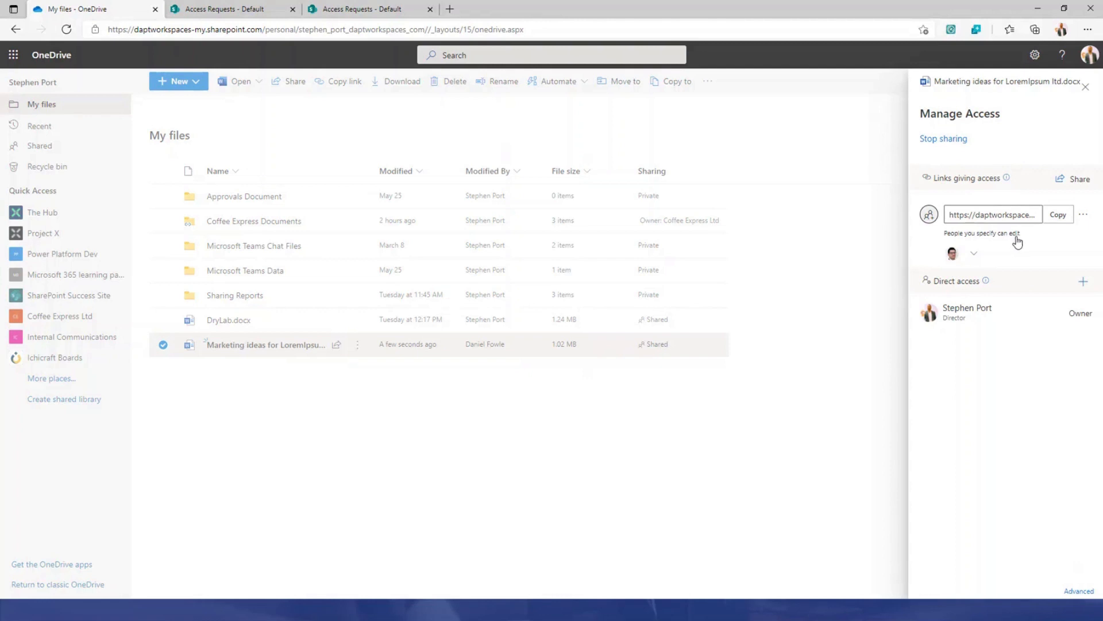
{"action": "left_click", "coordinate": [1084, 215]}
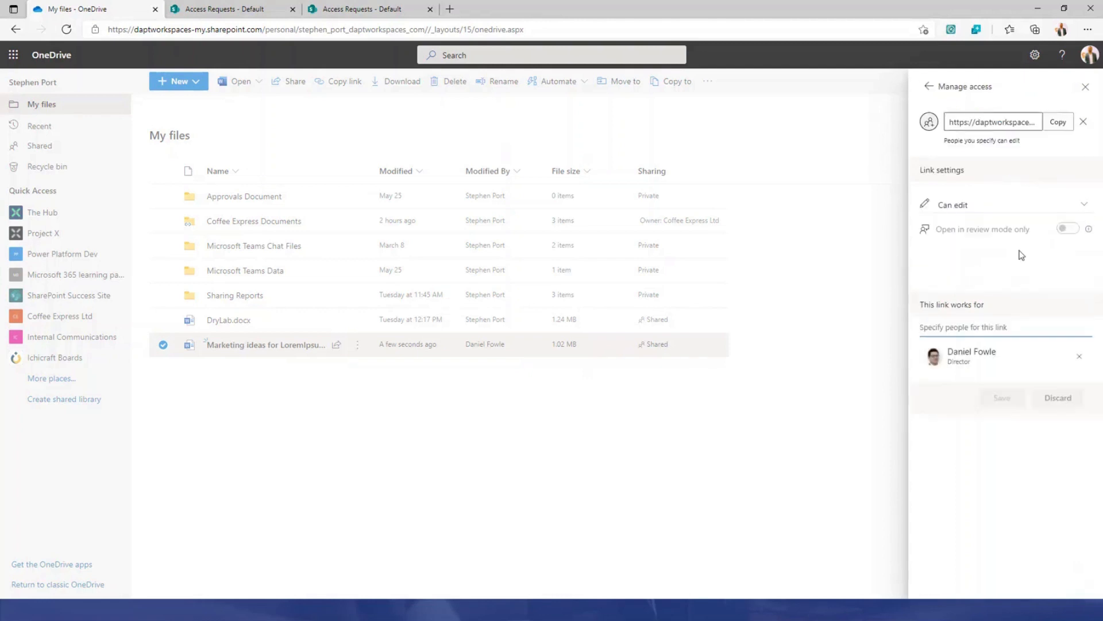
{"action": "left_click", "coordinate": [1082, 206]}
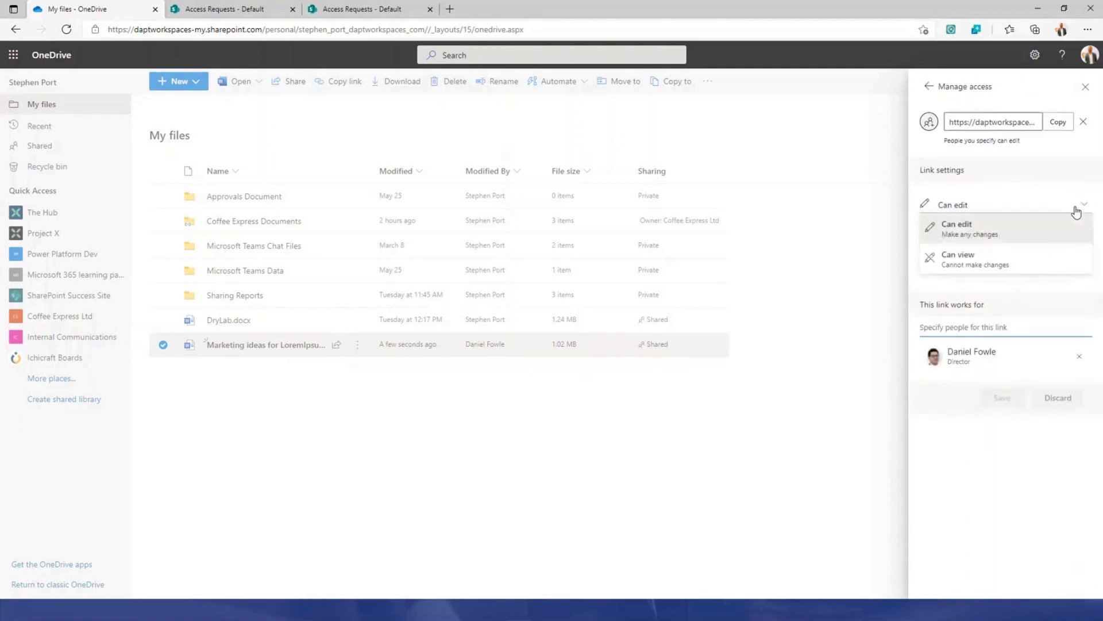
{"action": "left_click", "coordinate": [964, 260]}
{"action": "left_click", "coordinate": [1001, 403]}
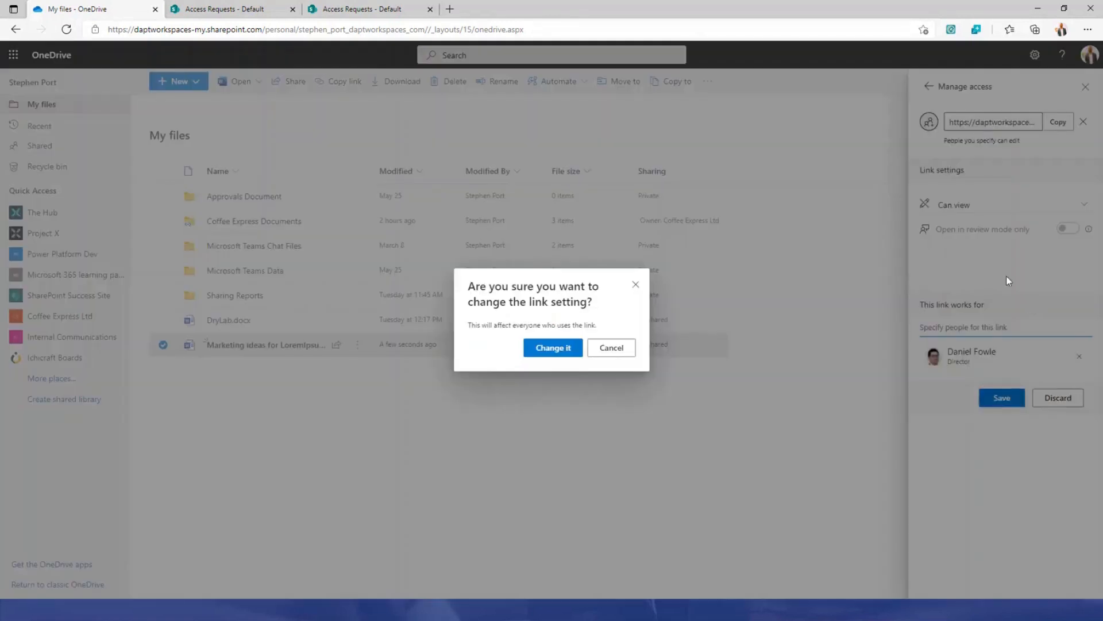
{"action": "left_click", "coordinate": [546, 357]}
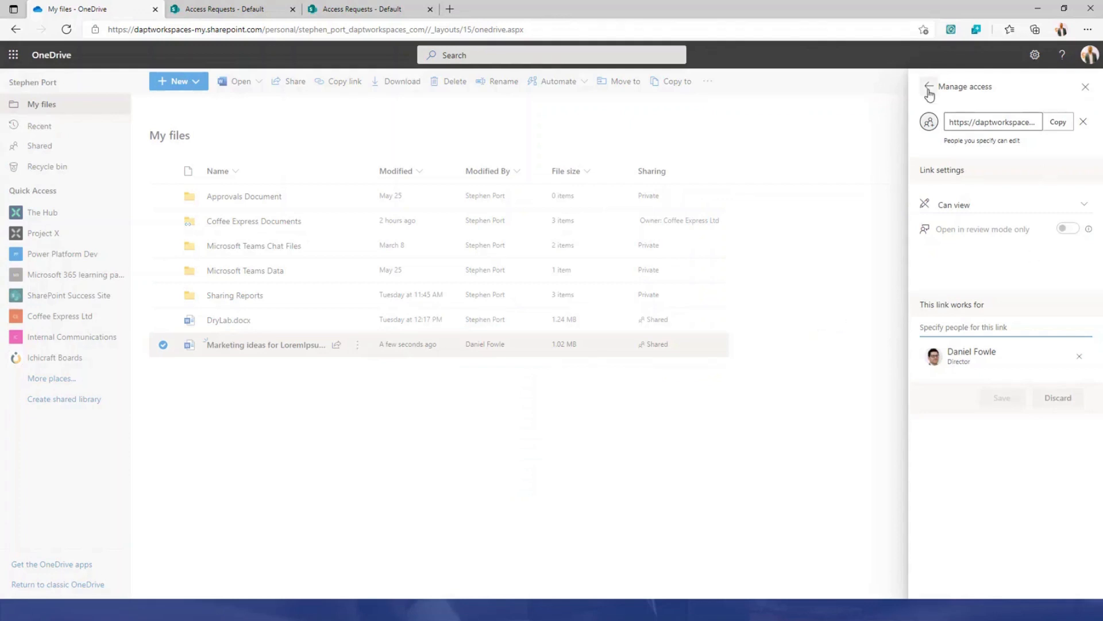
{"action": "left_click", "coordinate": [1086, 87]}
Stop sharing the Marketing ideas for LoremIpsum ltd document entirely, close its access and details panes, and clear the selection
{"action": "left_click", "coordinate": [953, 307]}
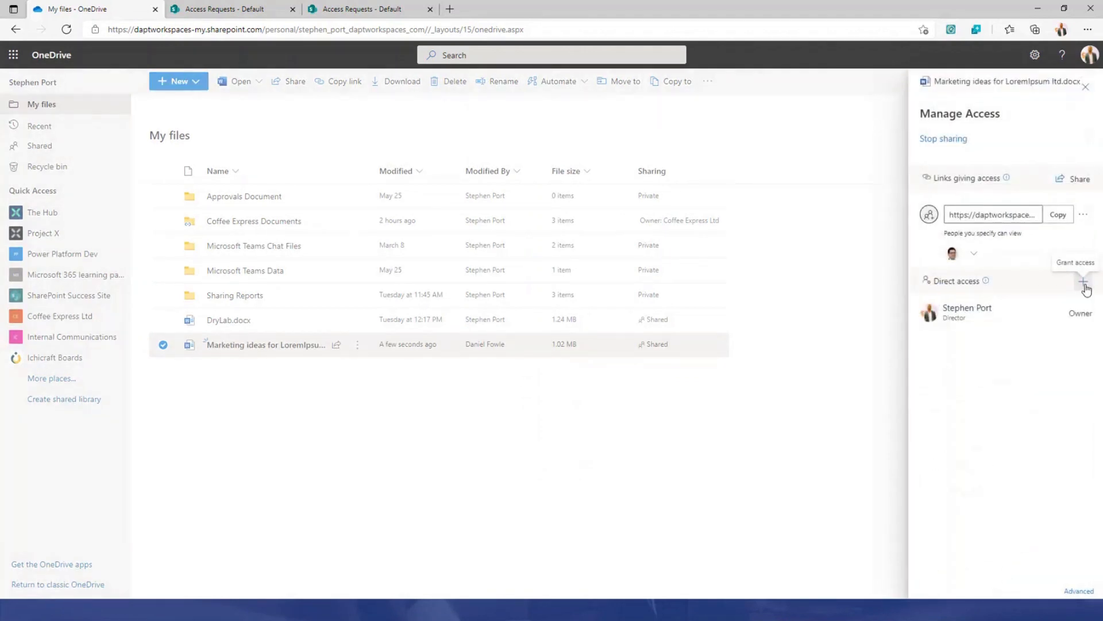
{"action": "left_click", "coordinate": [941, 141]}
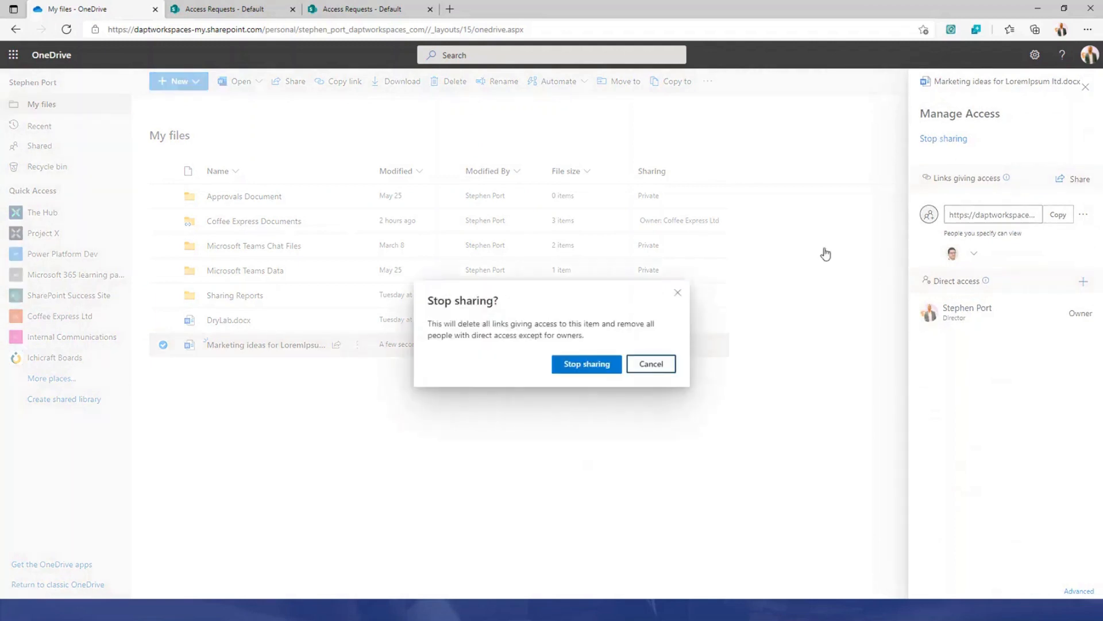
{"action": "left_click", "coordinate": [594, 368]}
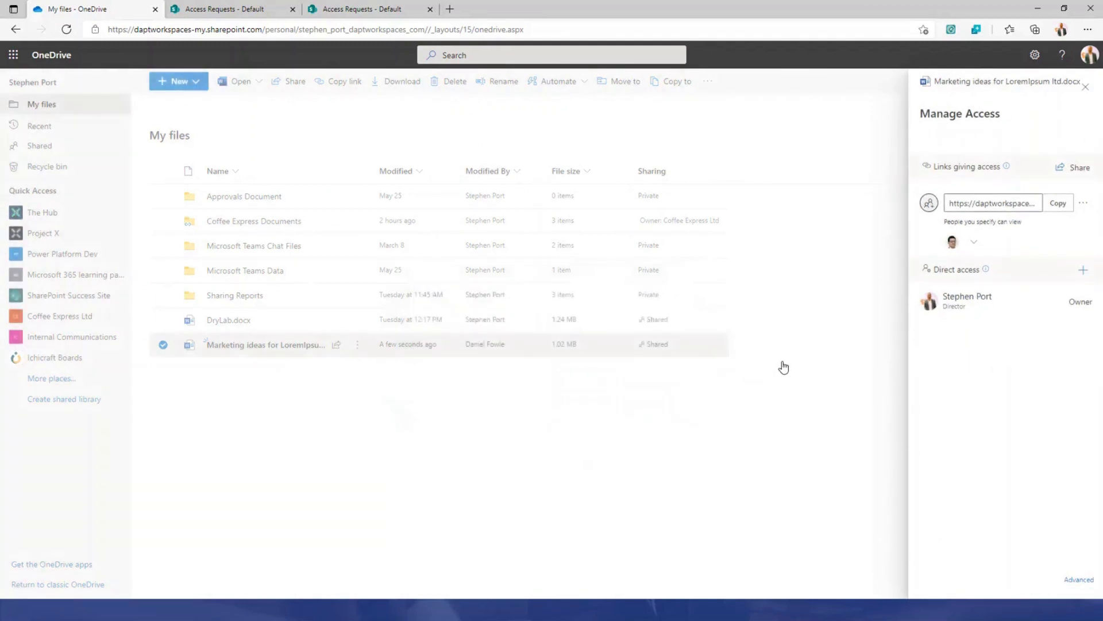
{"action": "left_click", "coordinate": [1086, 86]}
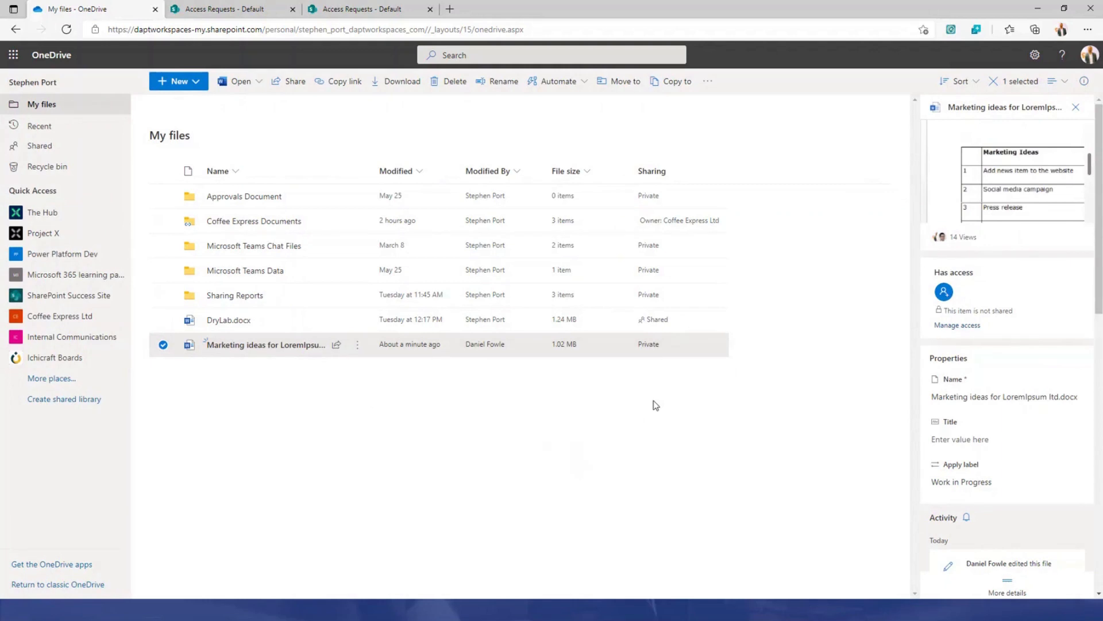
{"action": "left_click", "coordinate": [1075, 107]}
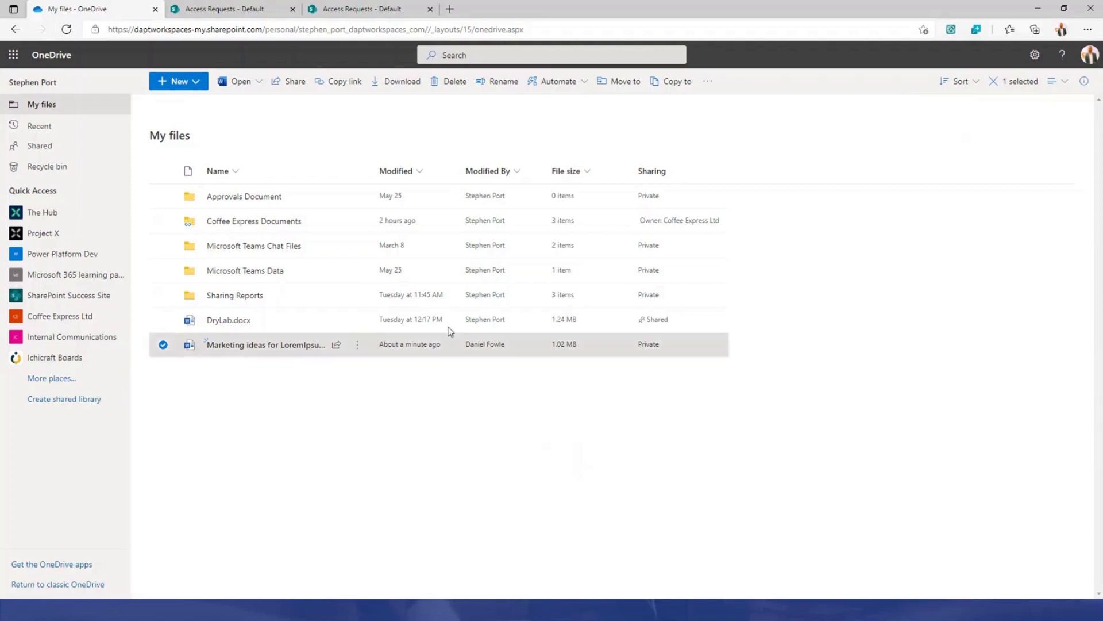
{"action": "left_click", "coordinate": [576, 129]}
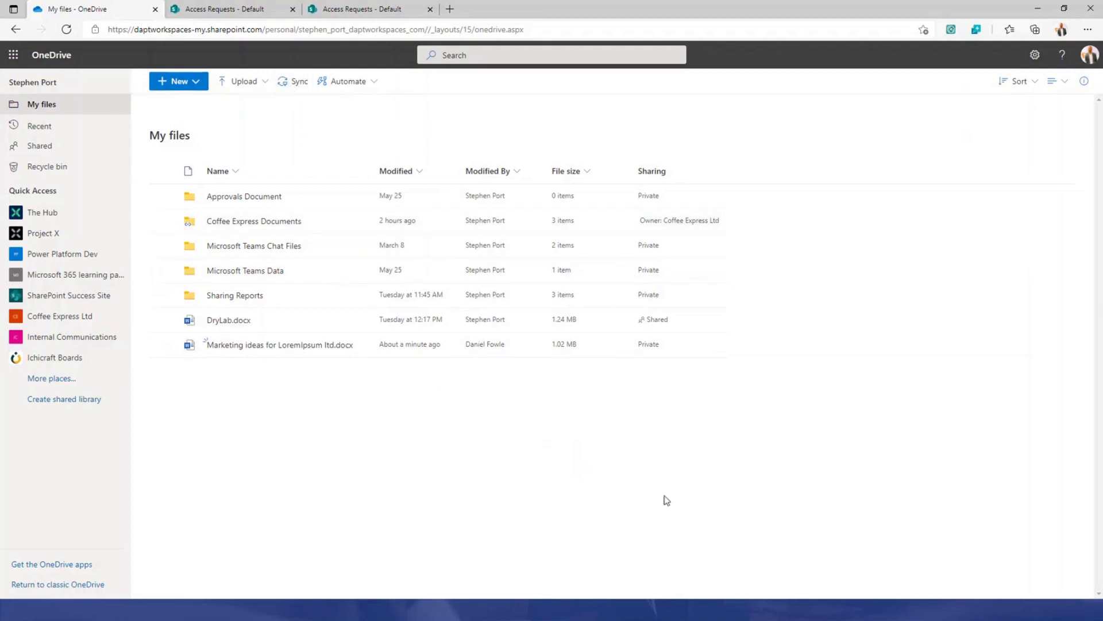
Switch to File Explorer, browse the Coffee Express Documents shortcut's Marketing folder, and return to the OneDrive - Dapt Workspaces folder
{"action": "key", "text": "alt+Tab"}
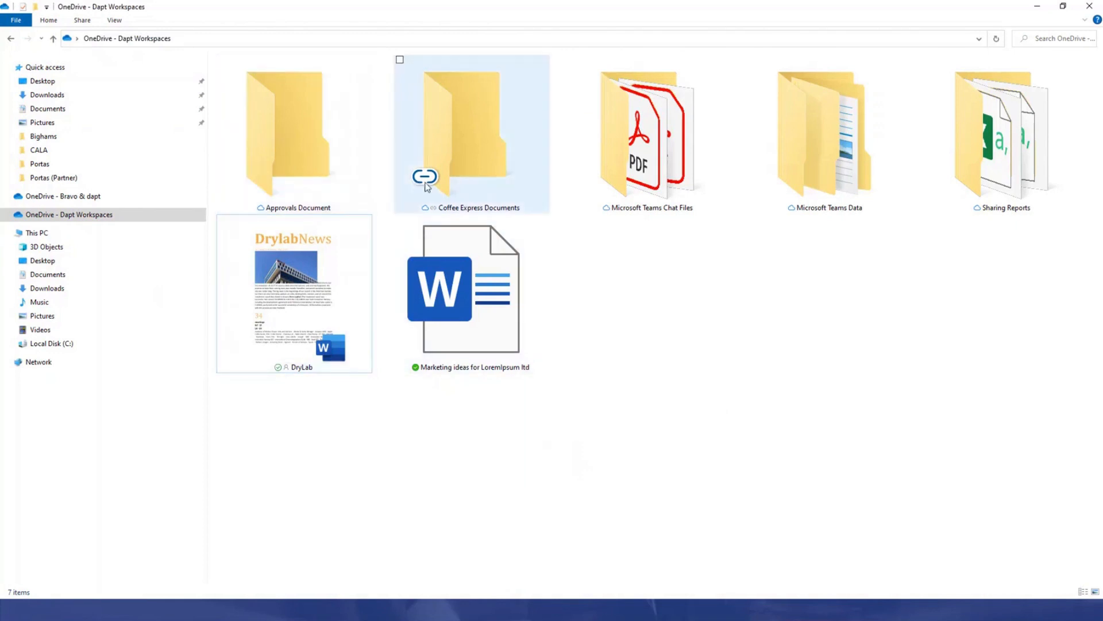
{"action": "mouse_move", "coordinate": [427, 184]}
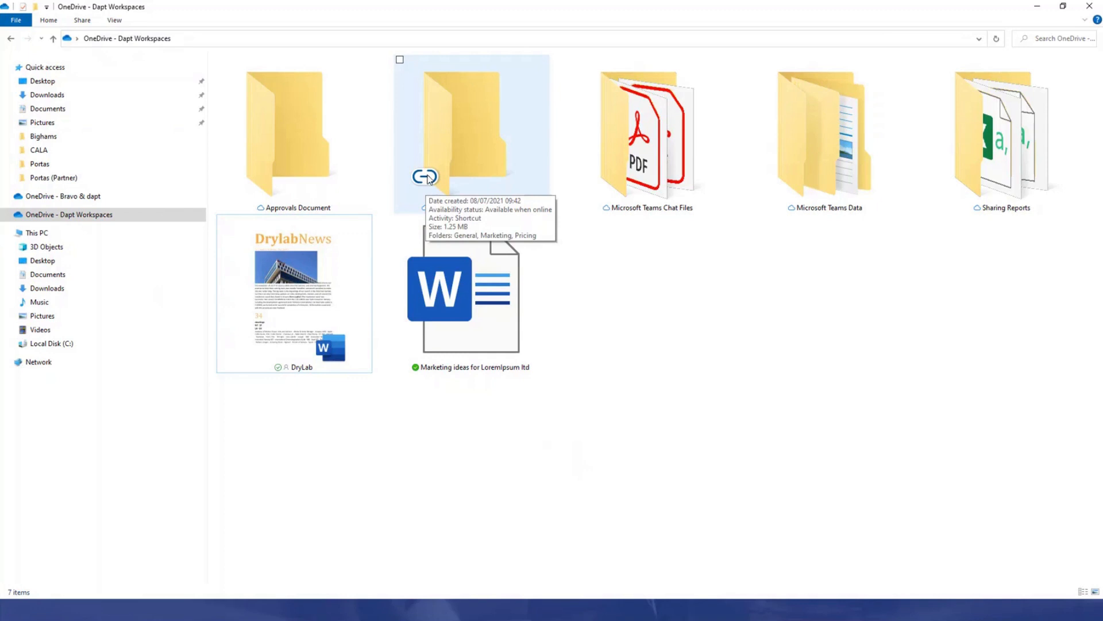
{"action": "double_click", "coordinate": [466, 140]}
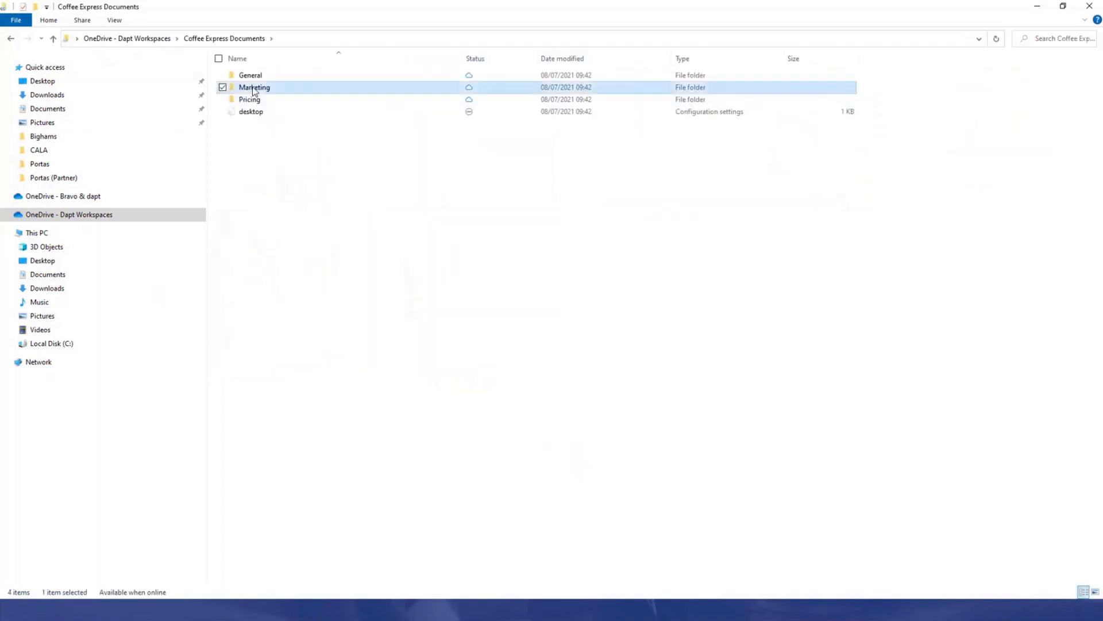
{"action": "double_click", "coordinate": [258, 86]}
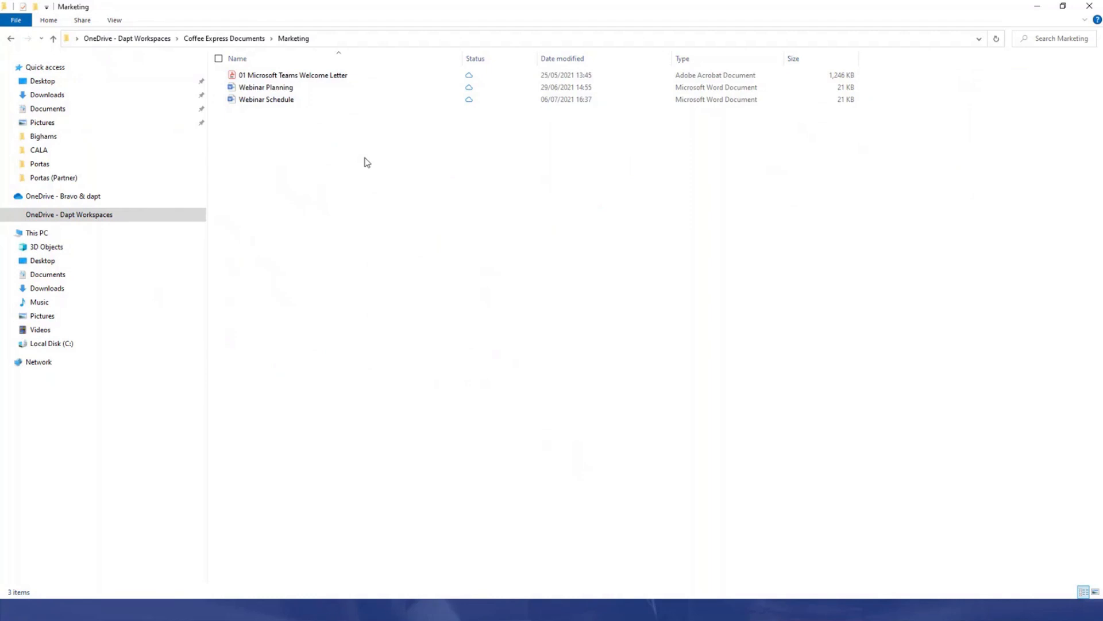
{"action": "left_click", "coordinate": [151, 41]}
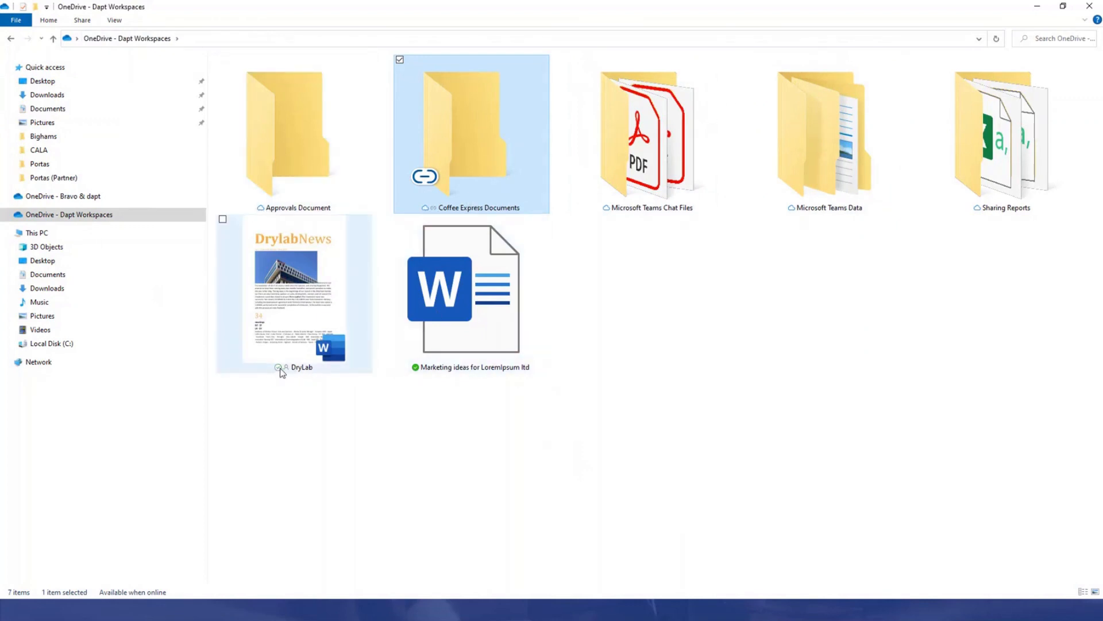
Inspect the items' sync status icons and free up the local space used by the Marketing ideas for LoremIpsum ltd document
{"action": "mouse_move", "coordinate": [278, 371]}
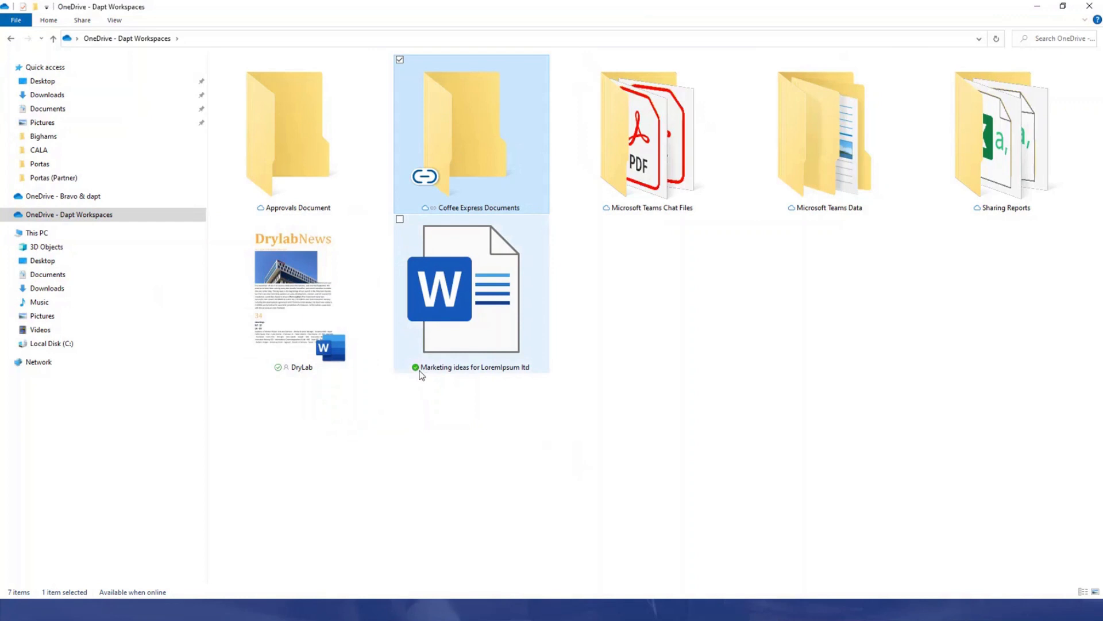
{"action": "mouse_move", "coordinate": [422, 374]}
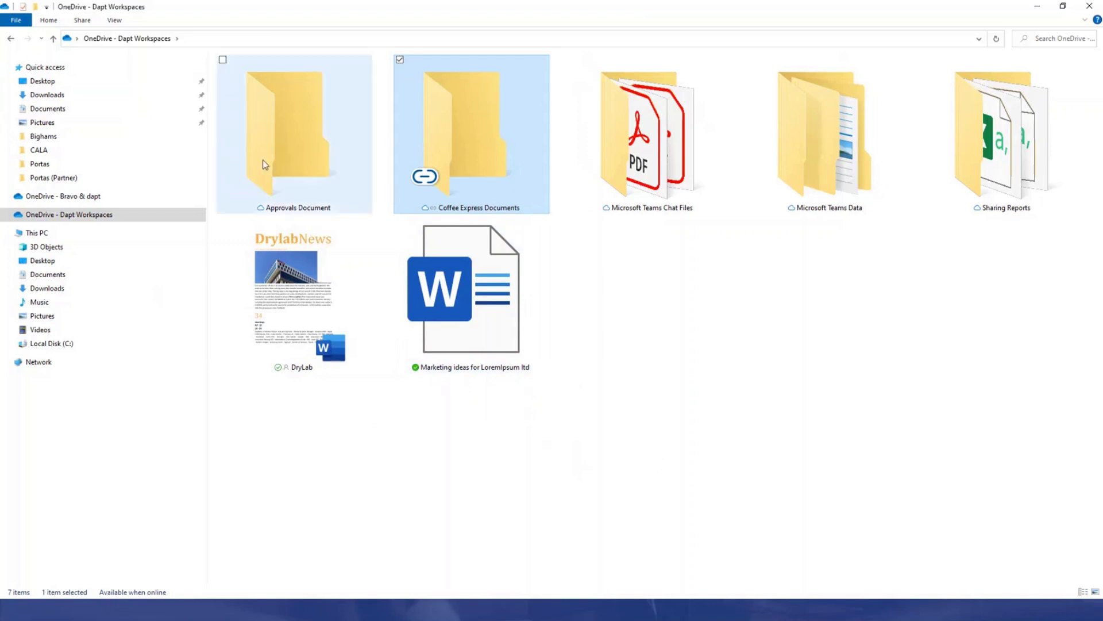
{"action": "mouse_move", "coordinate": [310, 154]}
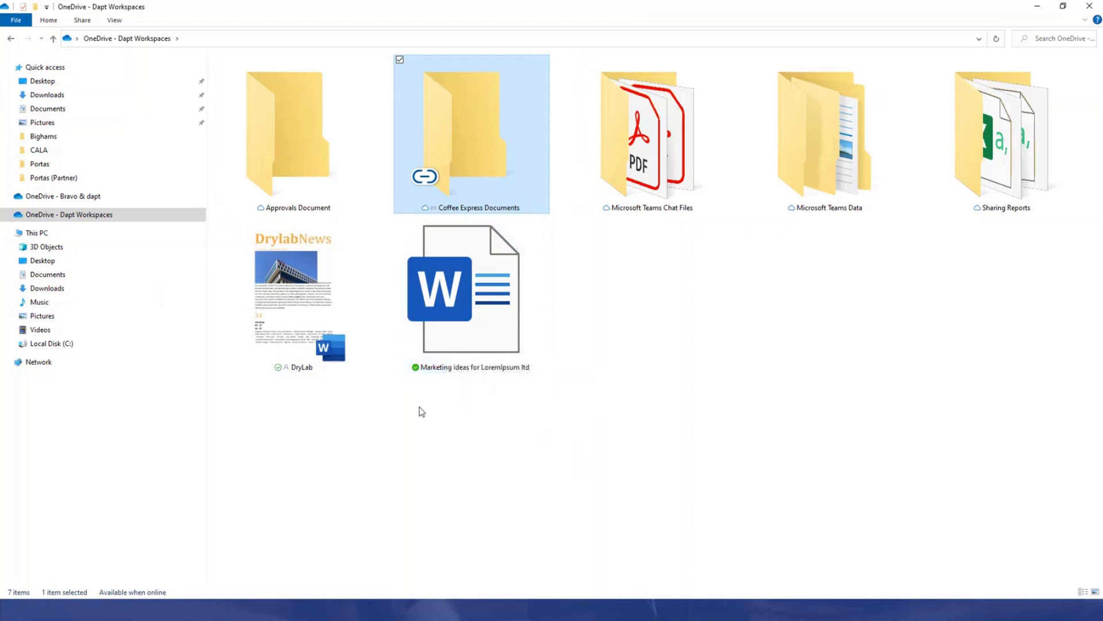
{"action": "right_click", "coordinate": [465, 327]}
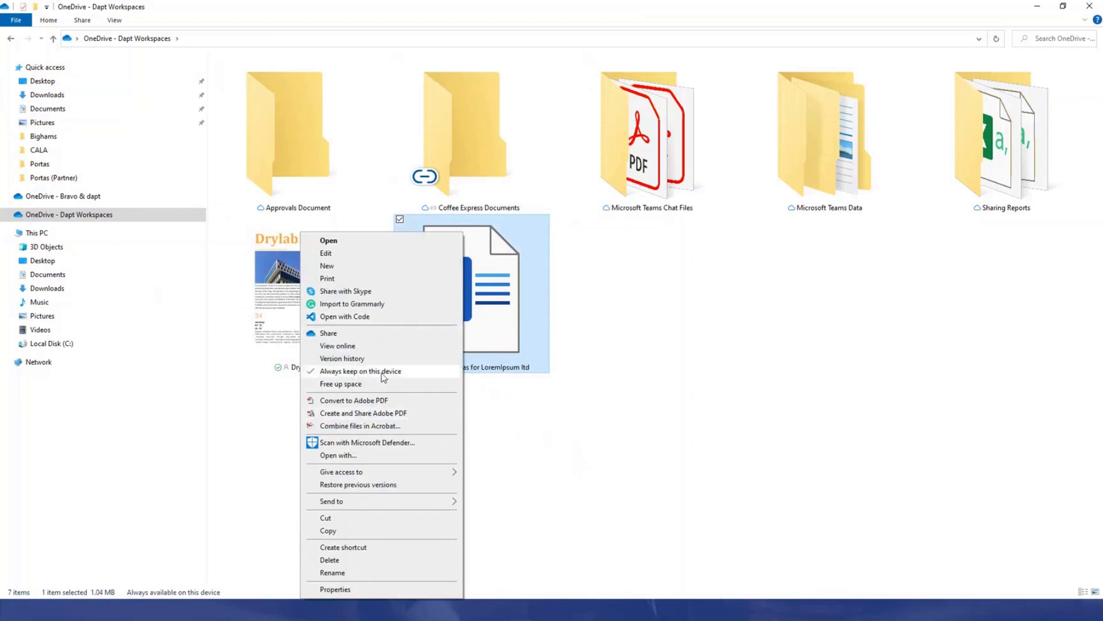
{"action": "left_click", "coordinate": [339, 385]}
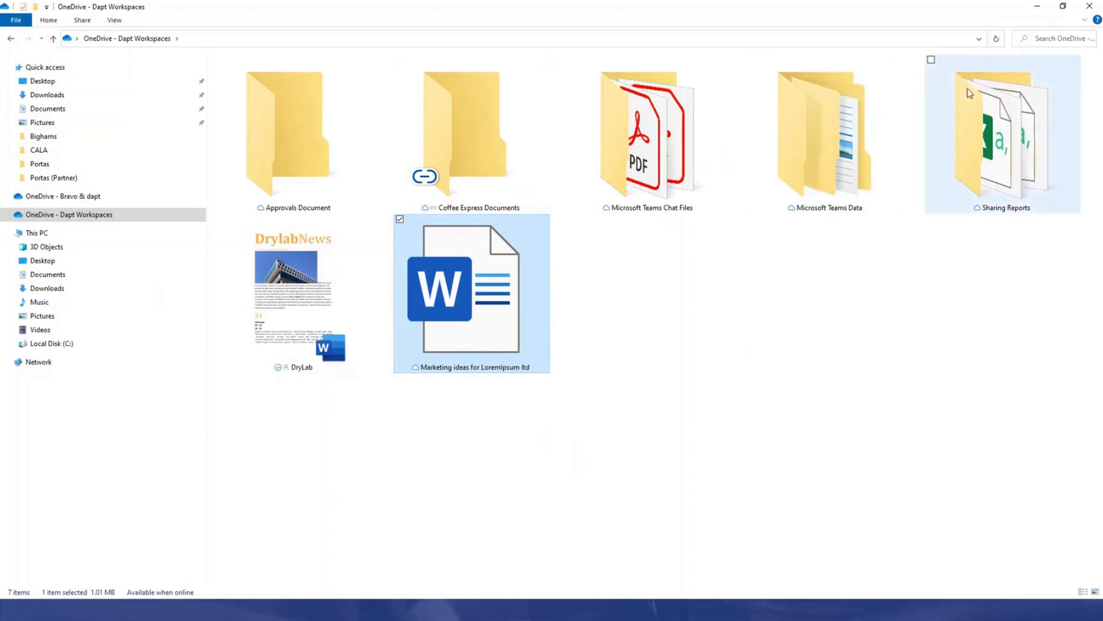
{"action": "mouse_move", "coordinate": [953, 154]}
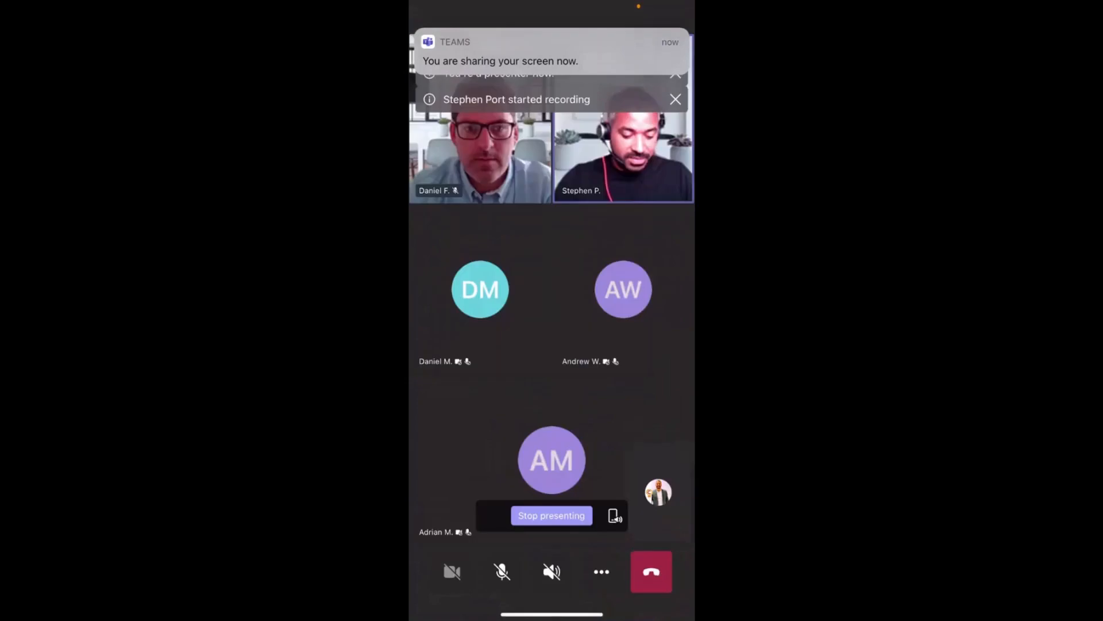
Switch to the OneDrive mobile app, look through its Files, Shared and Libraries views, and return to Home
{"action": "left_click", "coordinate": [453, 296]}
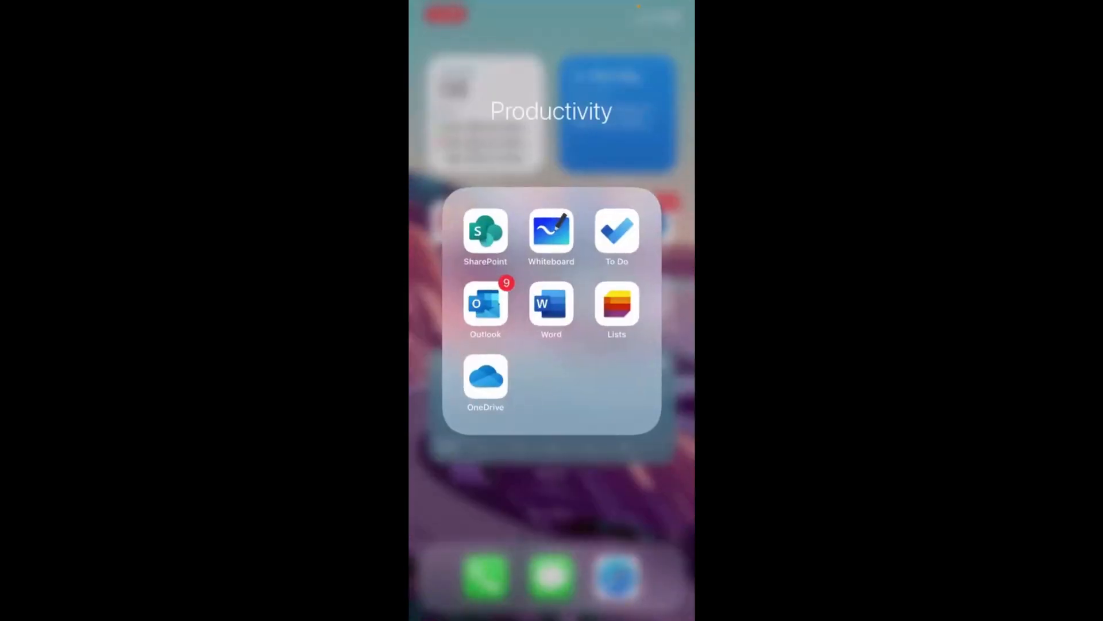
{"action": "left_click", "coordinate": [486, 377]}
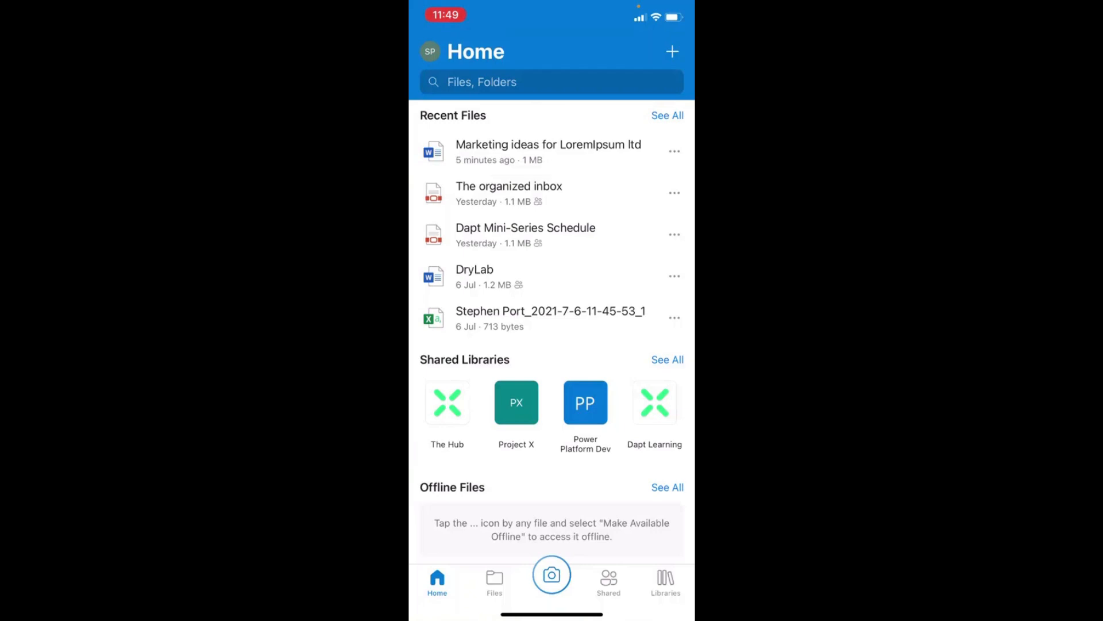
{"action": "left_click", "coordinate": [494, 581]}
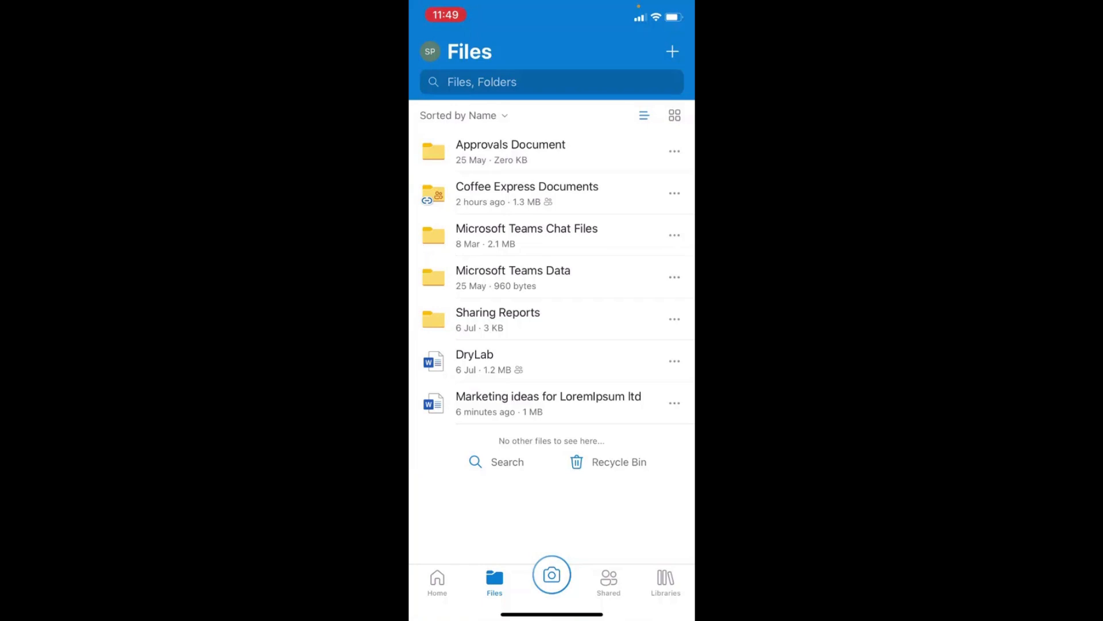
{"action": "left_click", "coordinate": [608, 582]}
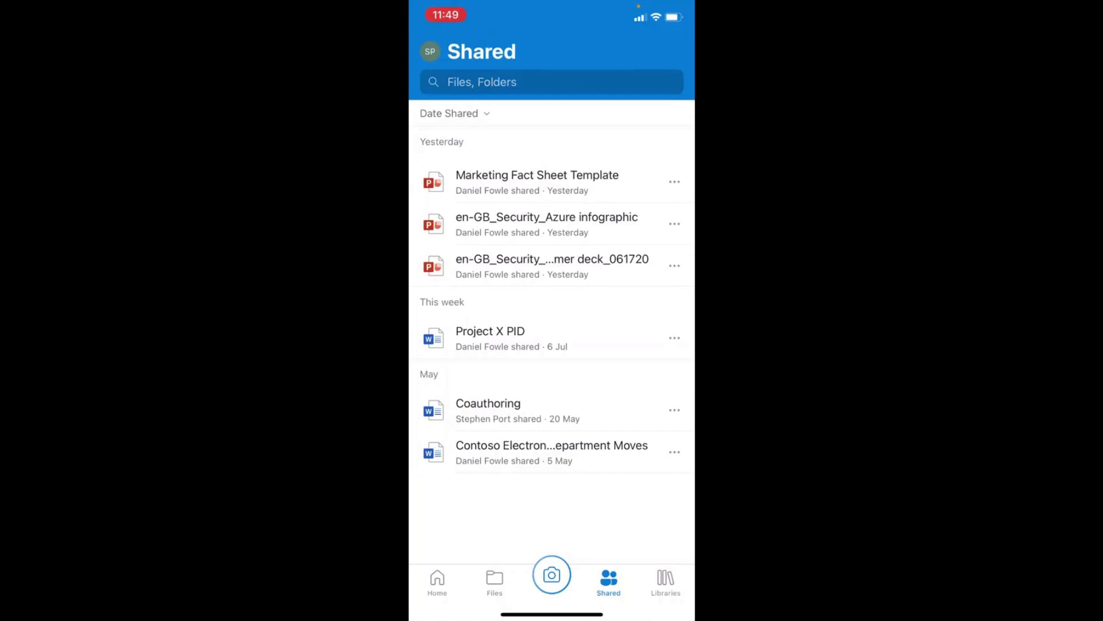
{"action": "left_click", "coordinate": [666, 581]}
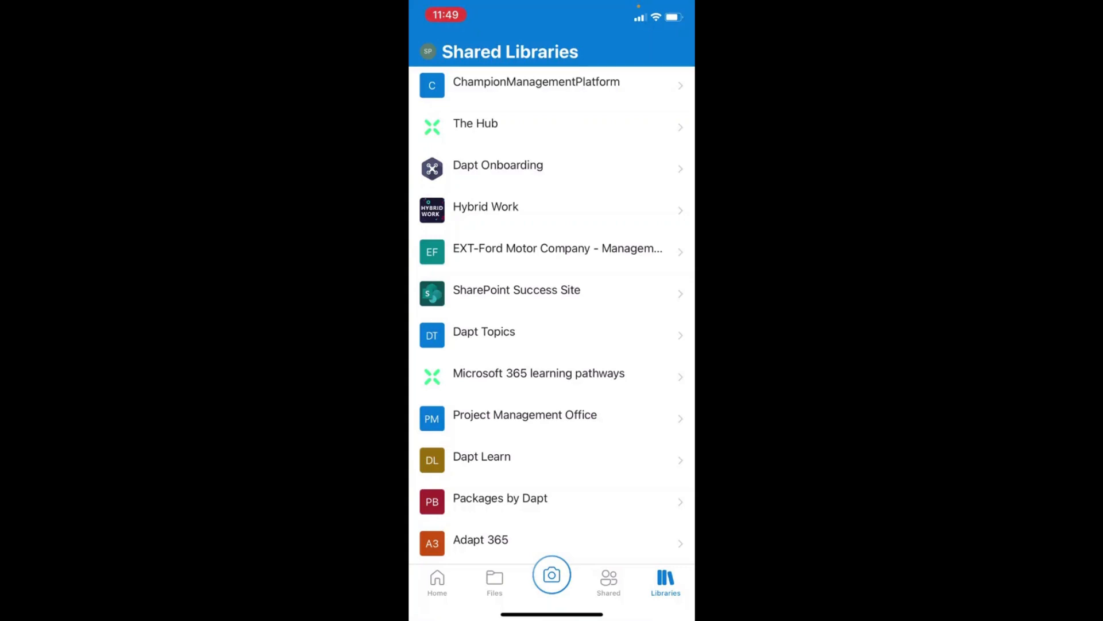
{"action": "scroll", "coordinate": [552, 310], "scroll_direction": "up", "scroll_amount": 5}
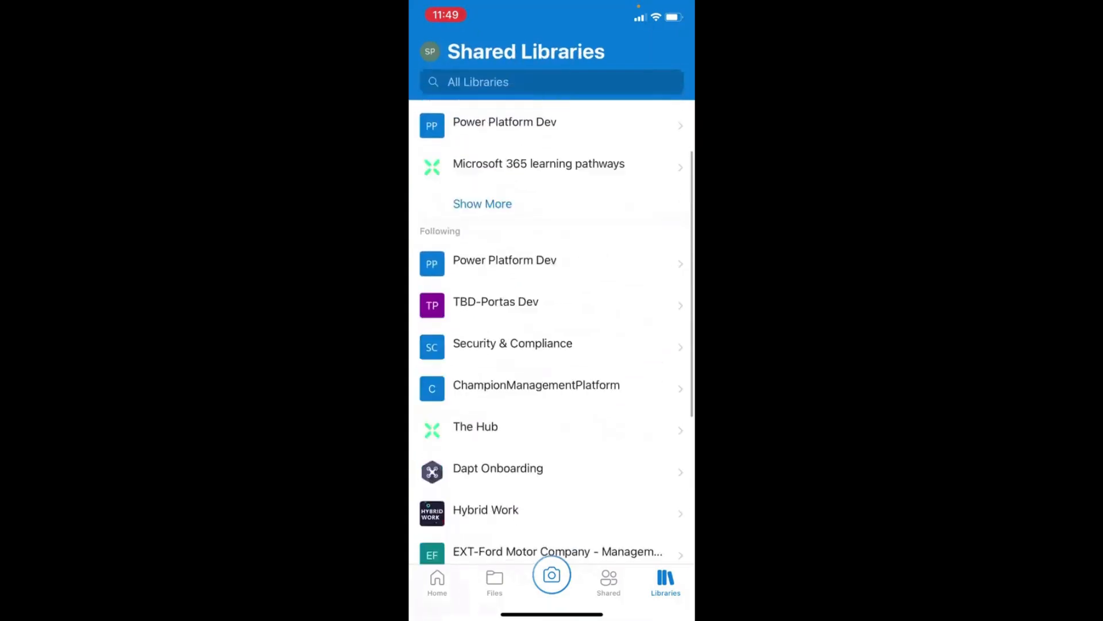
{"action": "scroll", "coordinate": [552, 310], "scroll_direction": "up", "scroll_amount": 2}
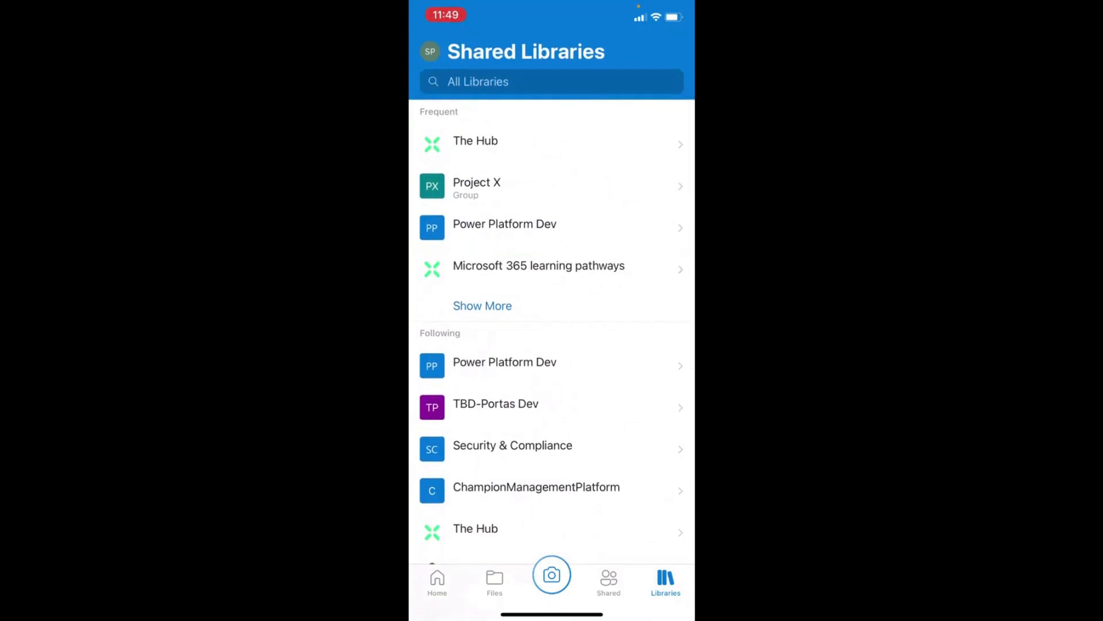
{"action": "left_click", "coordinate": [437, 583]}
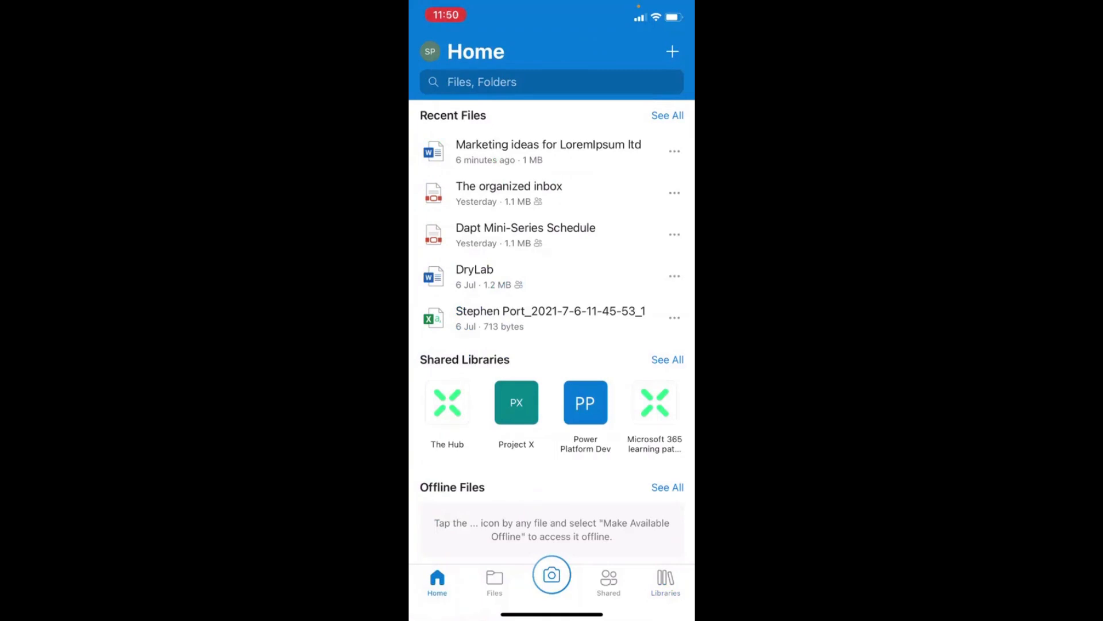
Capture the paper page as a document scan, accept its detected border, and show the additional editing tools for the scan
{"action": "left_click", "coordinate": [552, 575]}
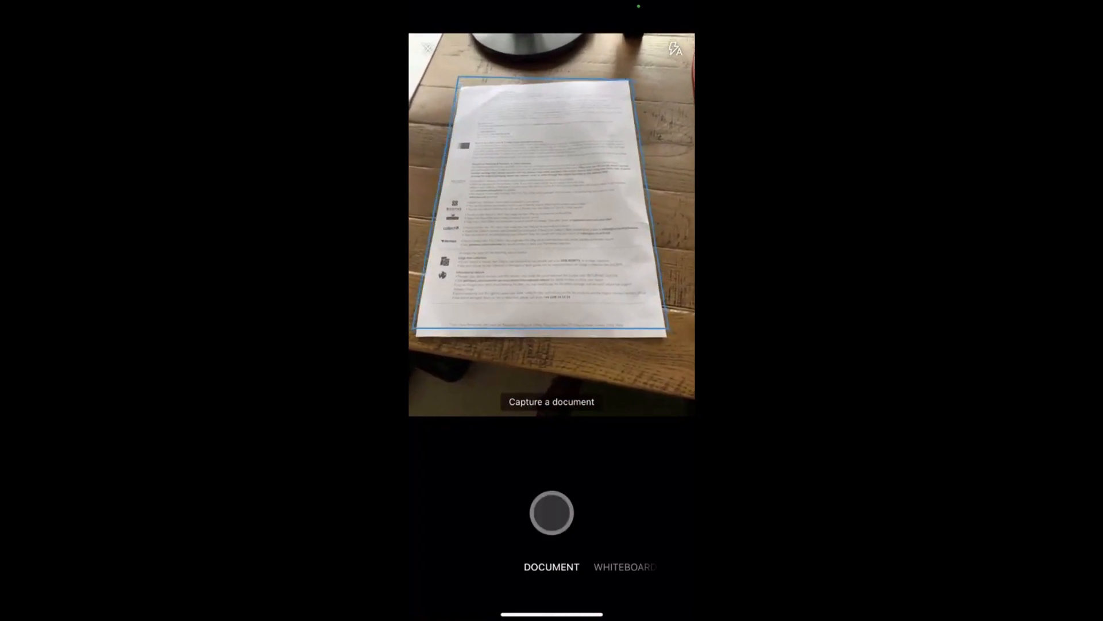
{"action": "left_click", "coordinate": [552, 512]}
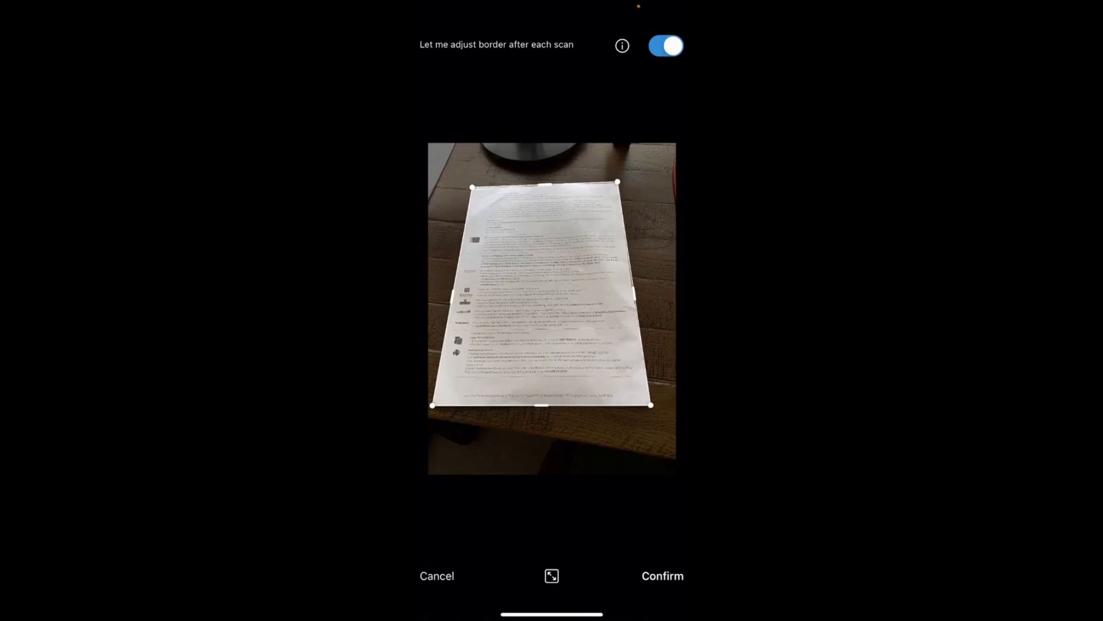
{"action": "left_click", "coordinate": [662, 576]}
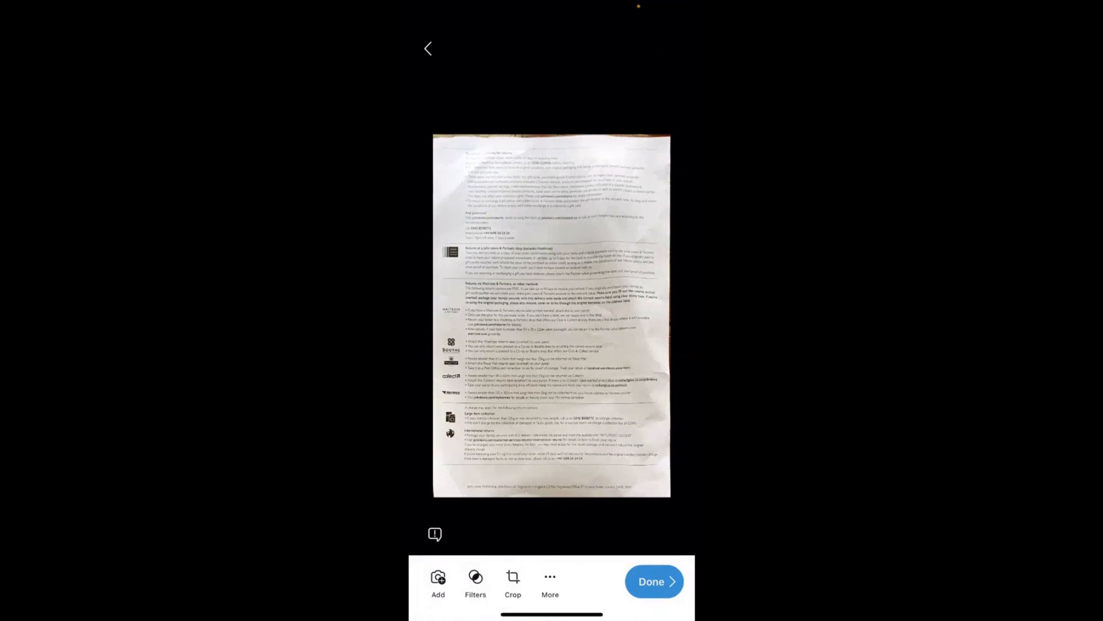
{"action": "left_click", "coordinate": [550, 583]}
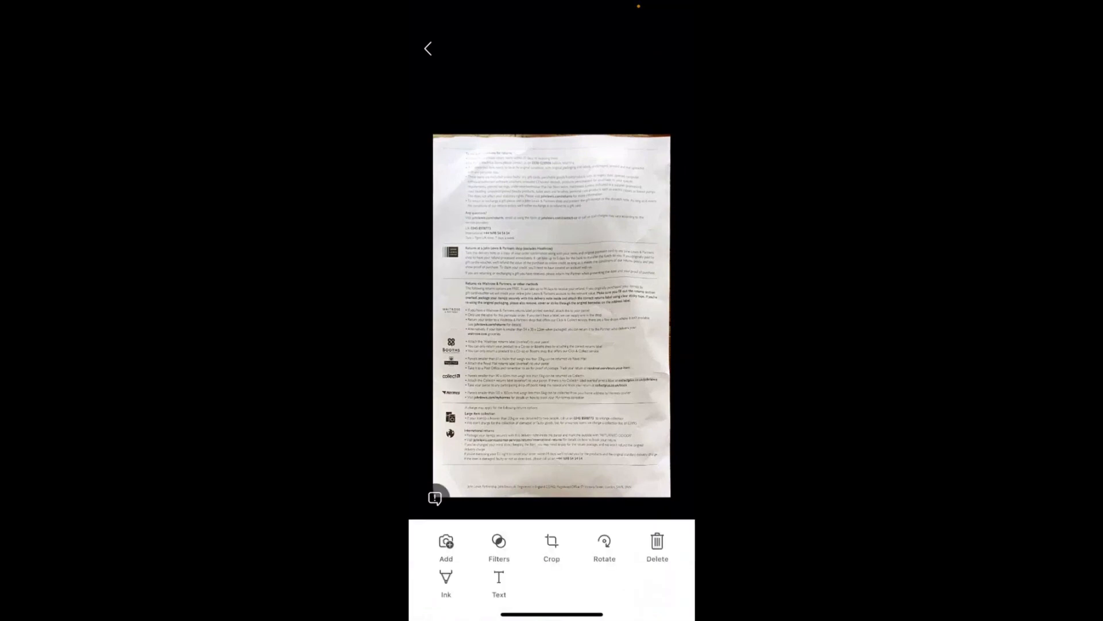